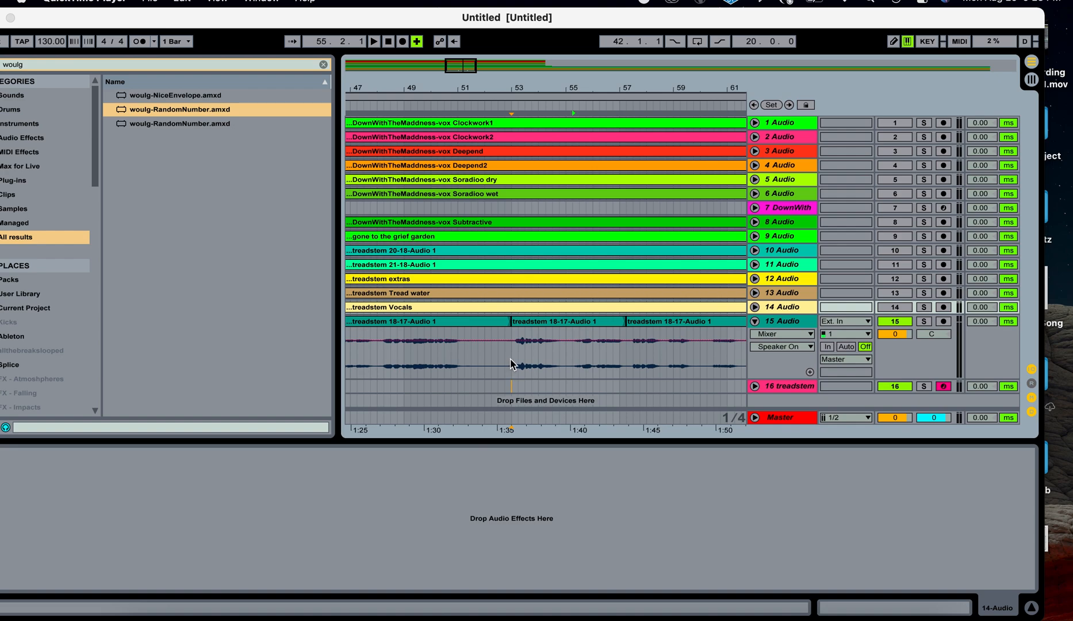
Set the playback position at bar 53 on the vocal stem track and play it briefly.
{"action": "left_click", "coordinate": [511, 364]}
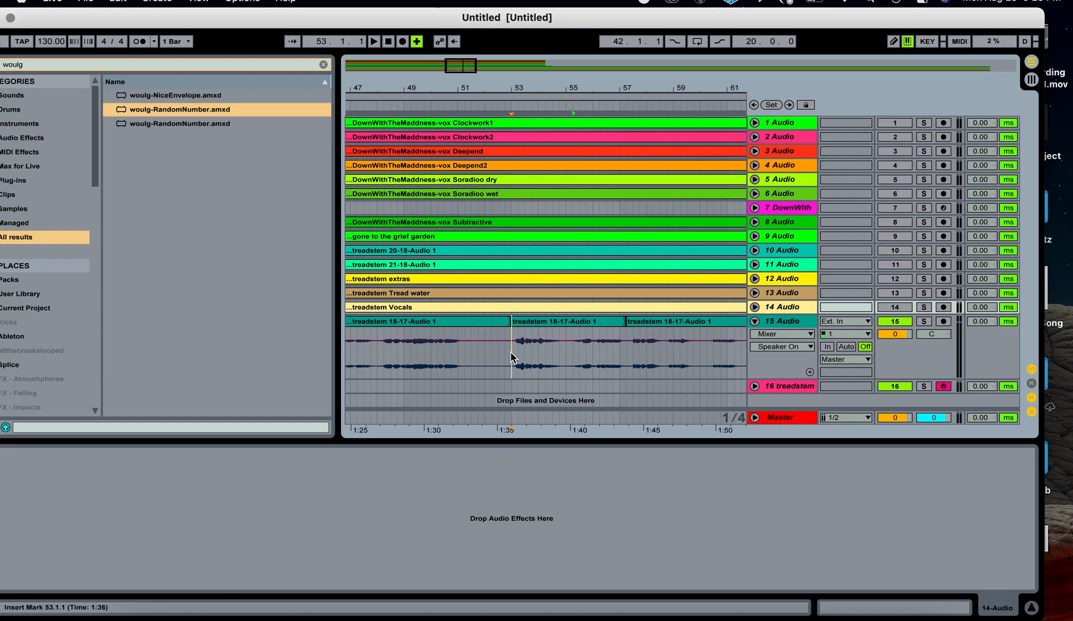
{"action": "left_click", "coordinate": [511, 356]}
{"action": "key", "text": "space"}
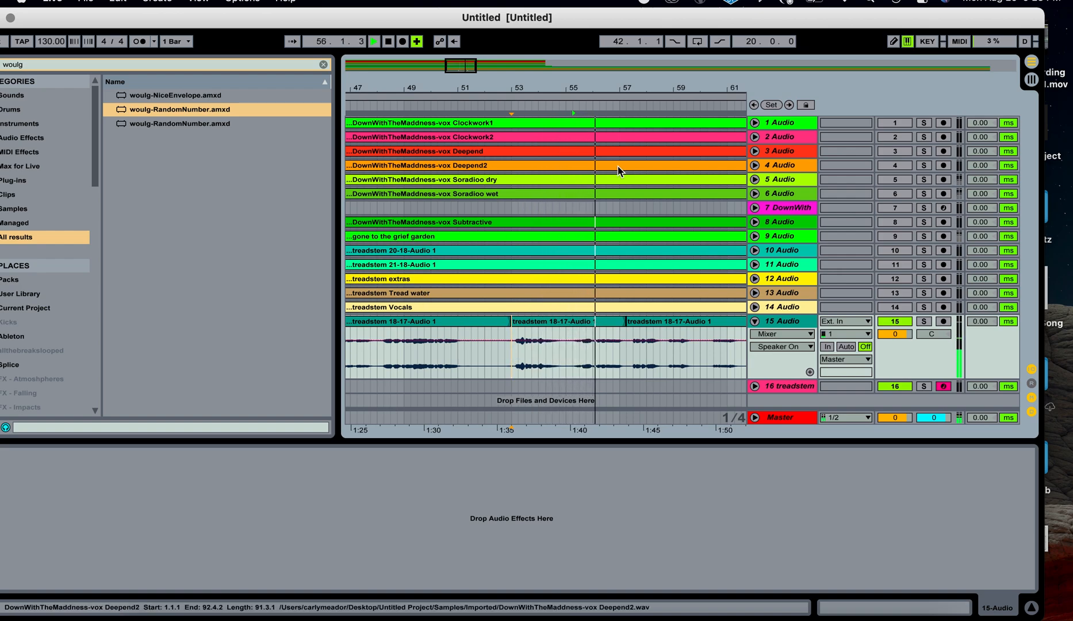
{"action": "key", "text": "space"}
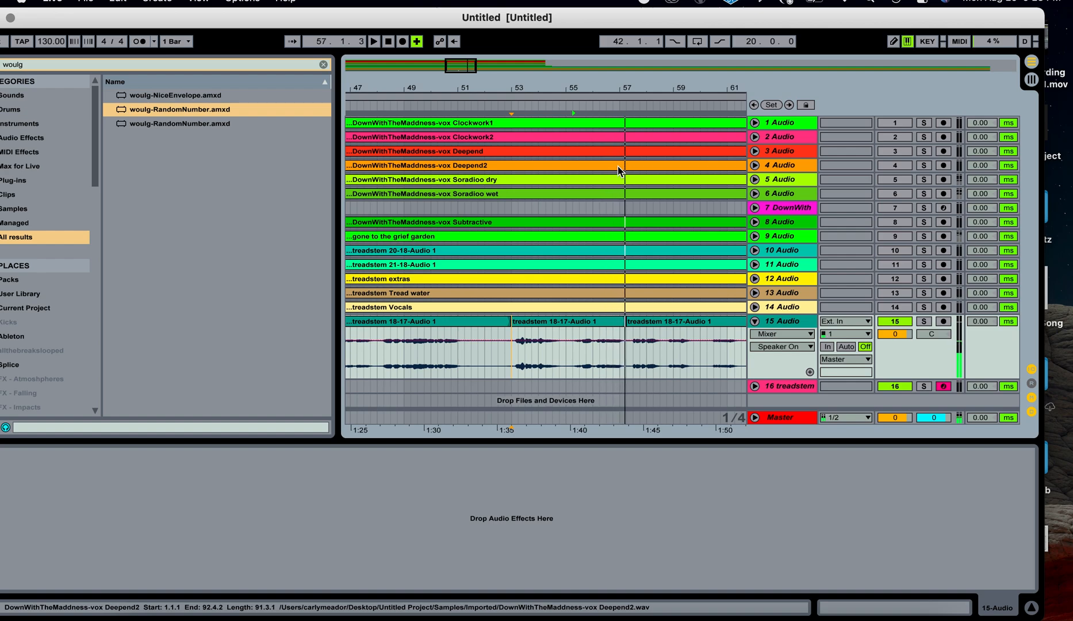
Select audio tracks 1 through 14 and delete them, leaving only the vocal stem tracks.
{"action": "left_click", "coordinate": [782, 306]}
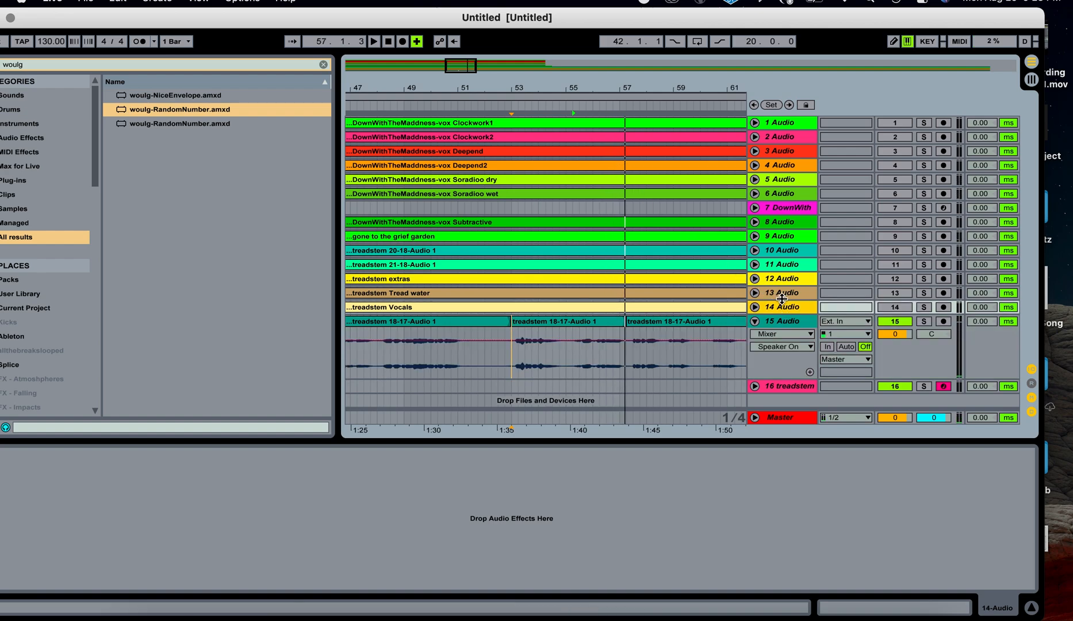
{"action": "left_click", "coordinate": [784, 135], "text": "shift"}
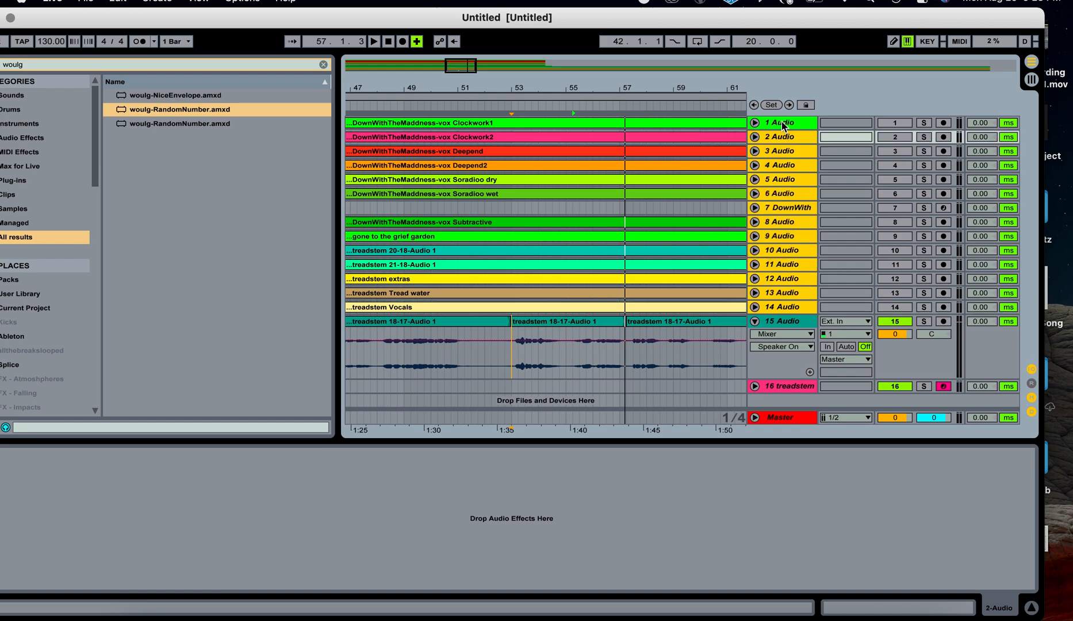
{"action": "left_click", "coordinate": [781, 121], "text": "shift"}
{"action": "key", "text": "Delete"}
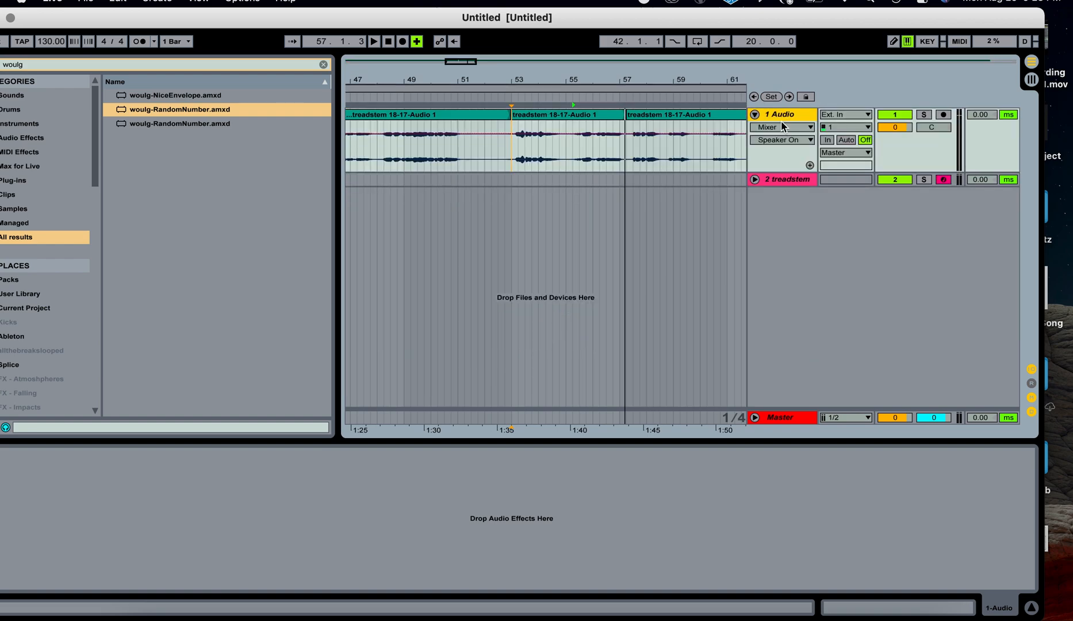
Consolidate the middle treadstem 18-17-Audio 1 clip into a single new clip.
{"action": "left_click", "coordinate": [591, 120]}
{"action": "right_click", "coordinate": [591, 118]}
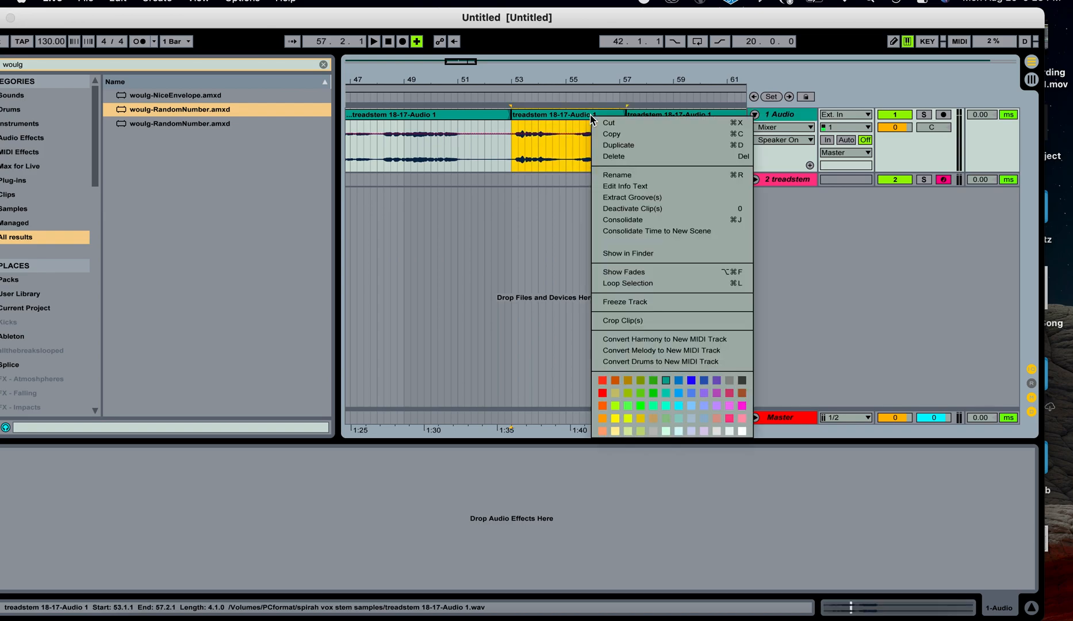
{"action": "left_click", "coordinate": [629, 221]}
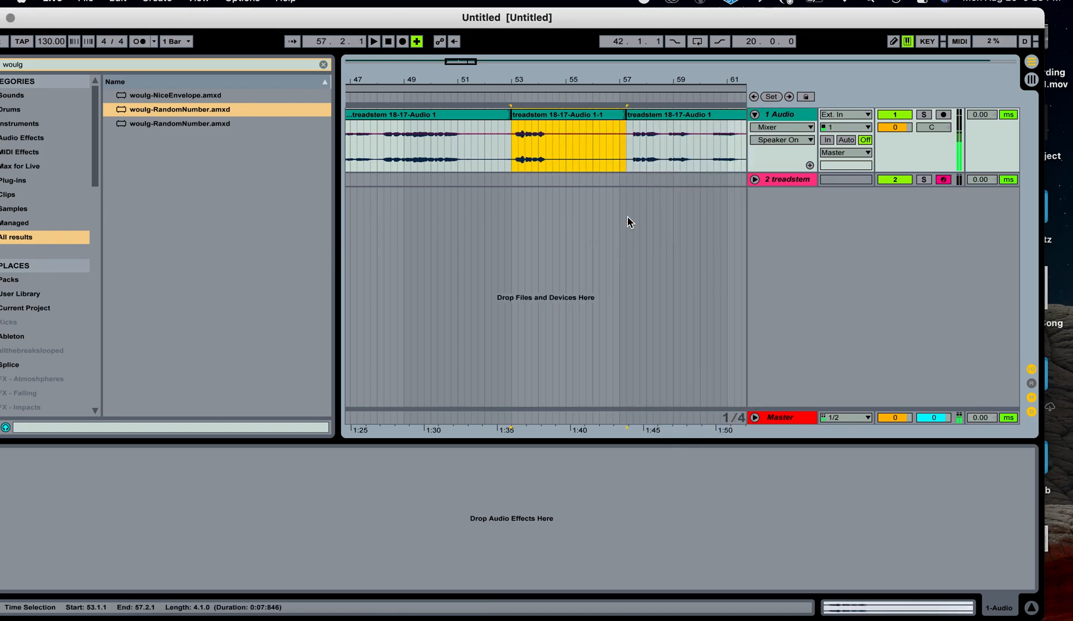
Insert a new MIDI track below the vocal audio track.
{"action": "left_click", "coordinate": [779, 116]}
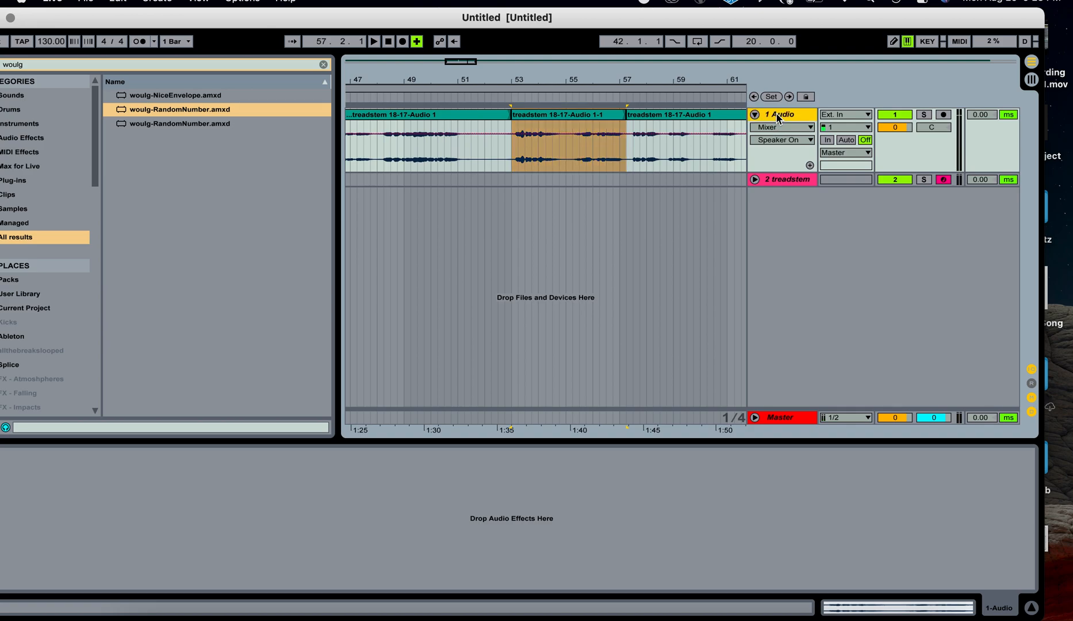
{"action": "key", "text": "ctrl+shift+t"}
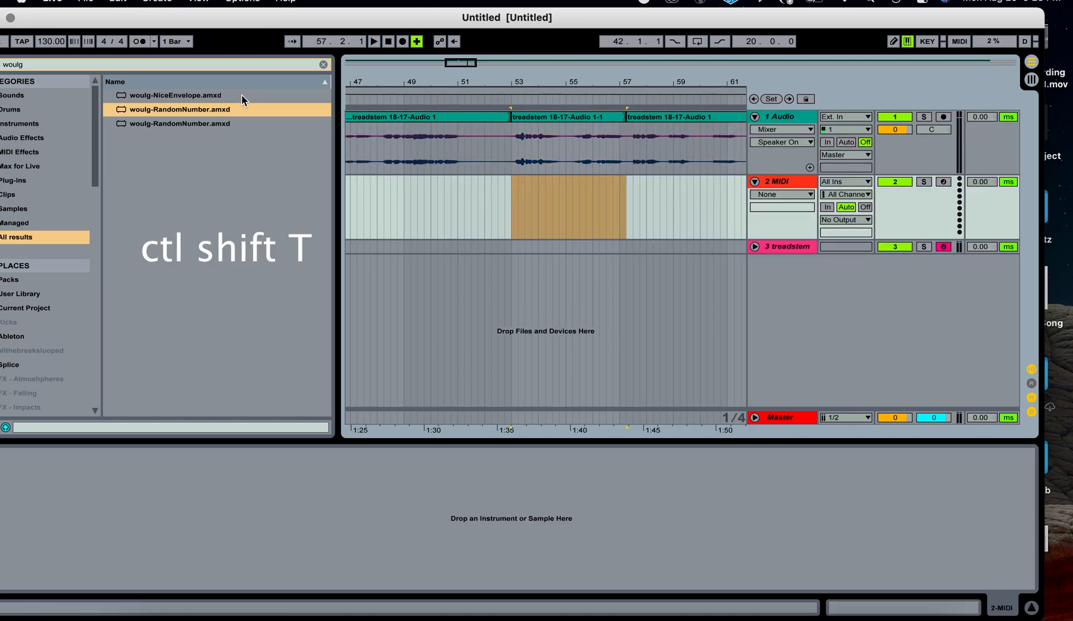
Search the browser for Simpler and load it onto the new MIDI track.
{"action": "left_click", "coordinate": [323, 65]}
{"action": "type", "text": "sa"}
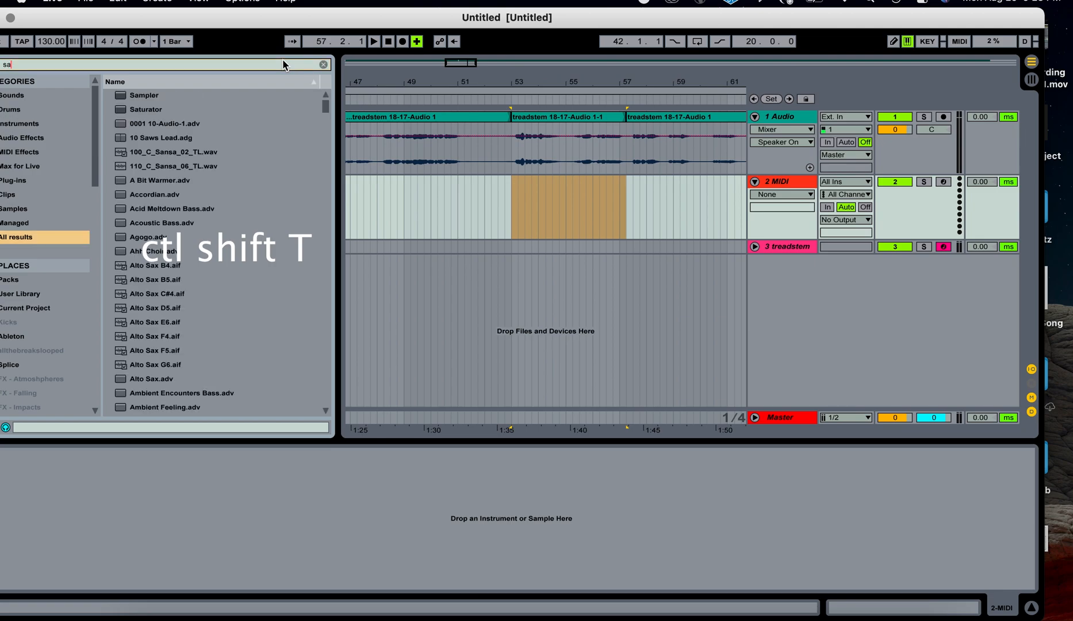
{"action": "key", "text": "BackSpace"}
{"action": "type", "text": "imp"}
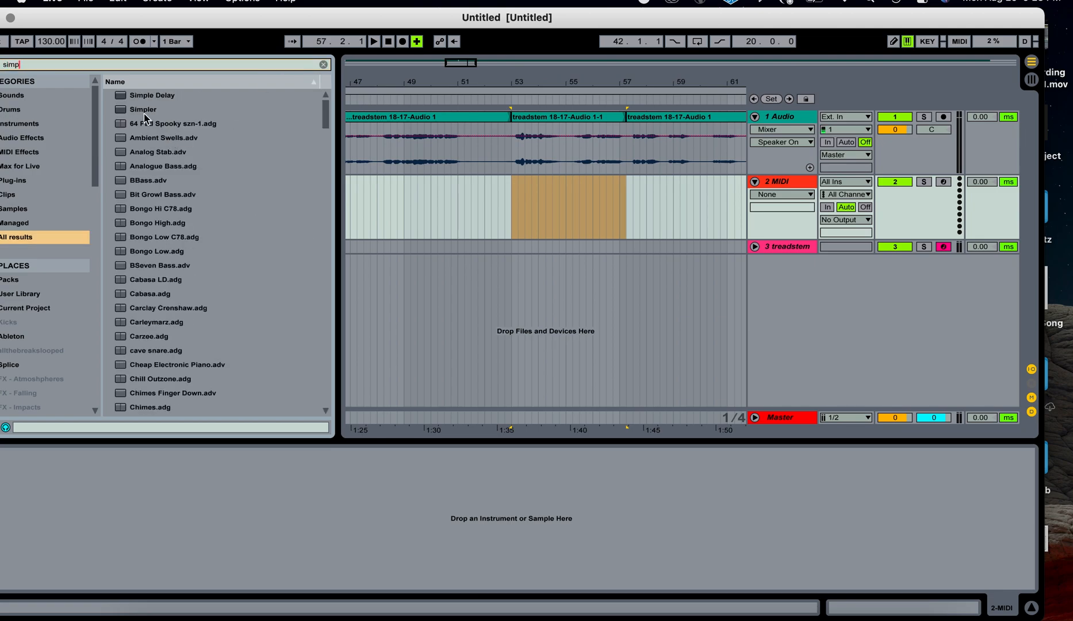
{"action": "double_click", "coordinate": [144, 110]}
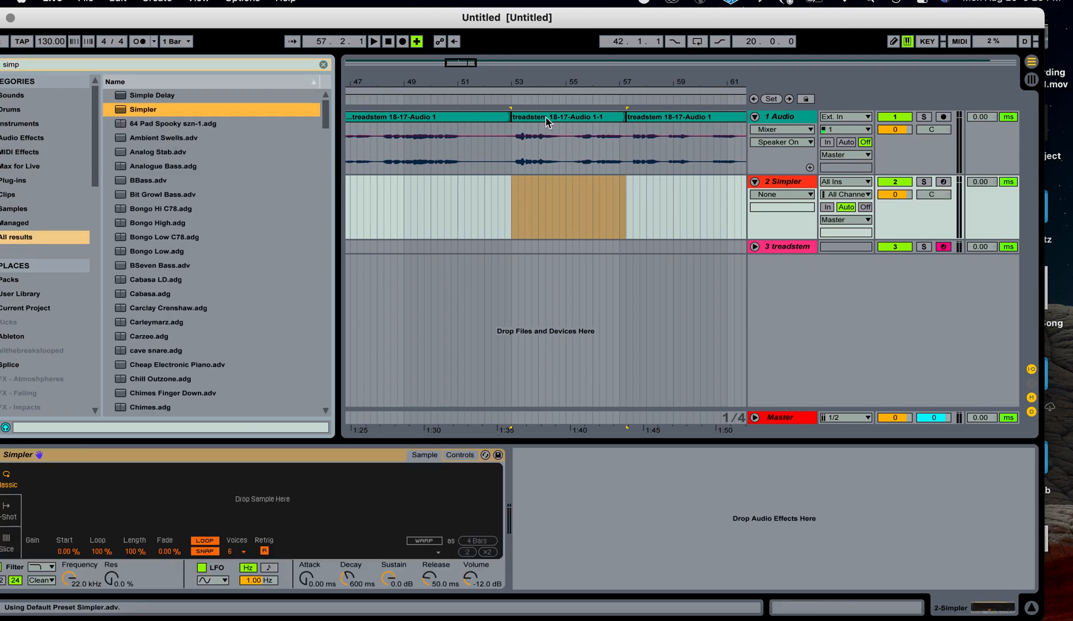
Drop the consolidated treadstem 18-17-Audio 1-1 clip into Simpler.
{"action": "left_click_drag", "start_coordinate": [547, 115], "coordinate": [320, 496]}
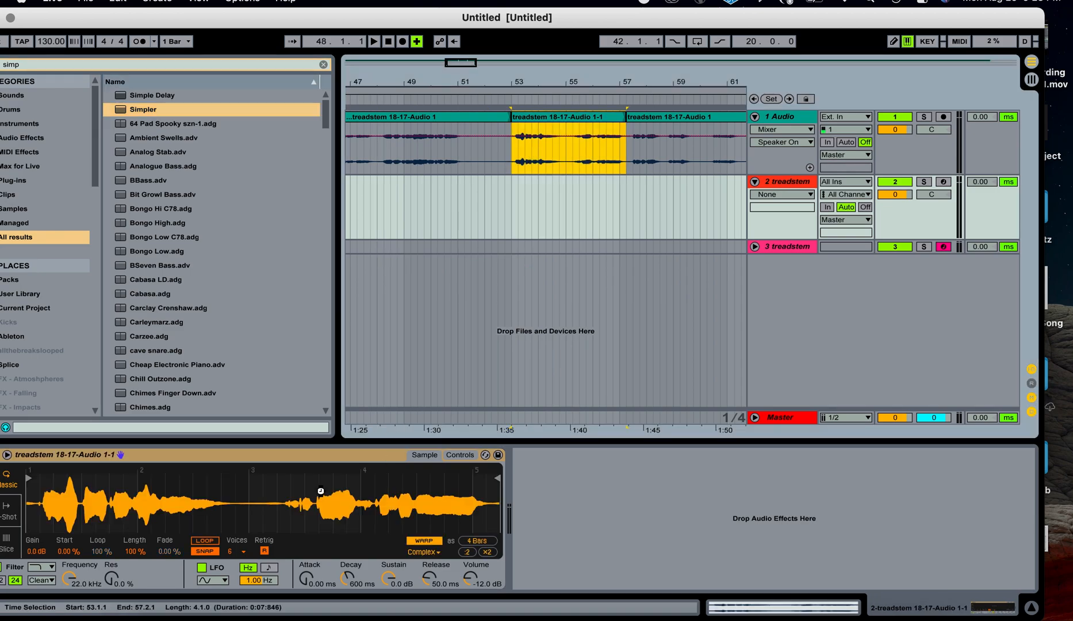
Deactivate the original vocal audio track and record-arm the Simpler track.
{"action": "left_click", "coordinate": [895, 117]}
{"action": "left_click", "coordinate": [943, 183]}
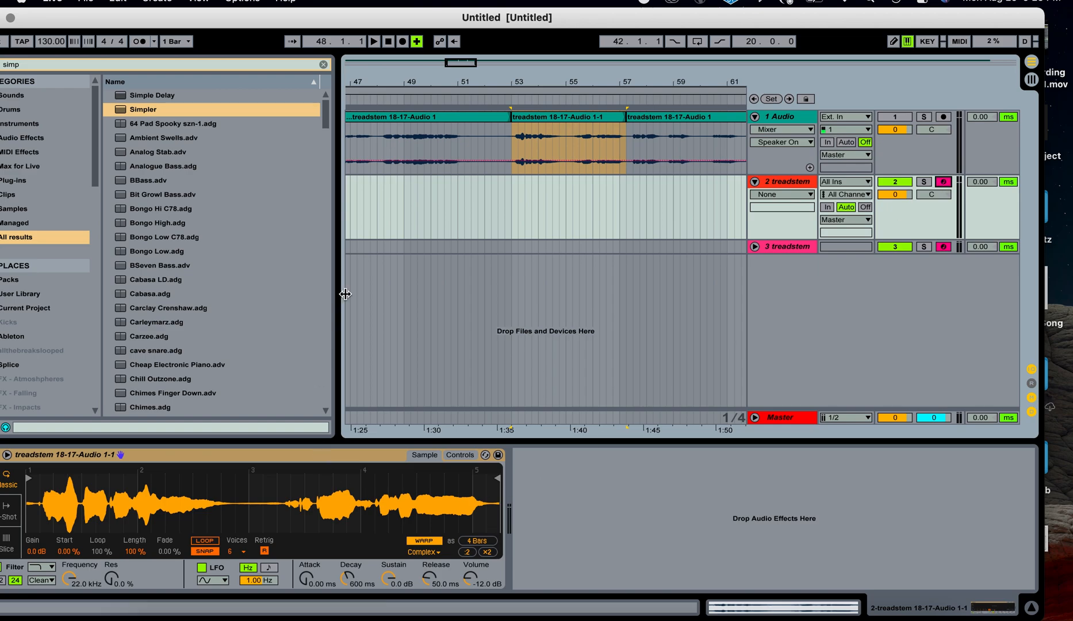
{"action": "left_click_drag", "start_coordinate": [467, 17], "coordinate": [487, 17]}
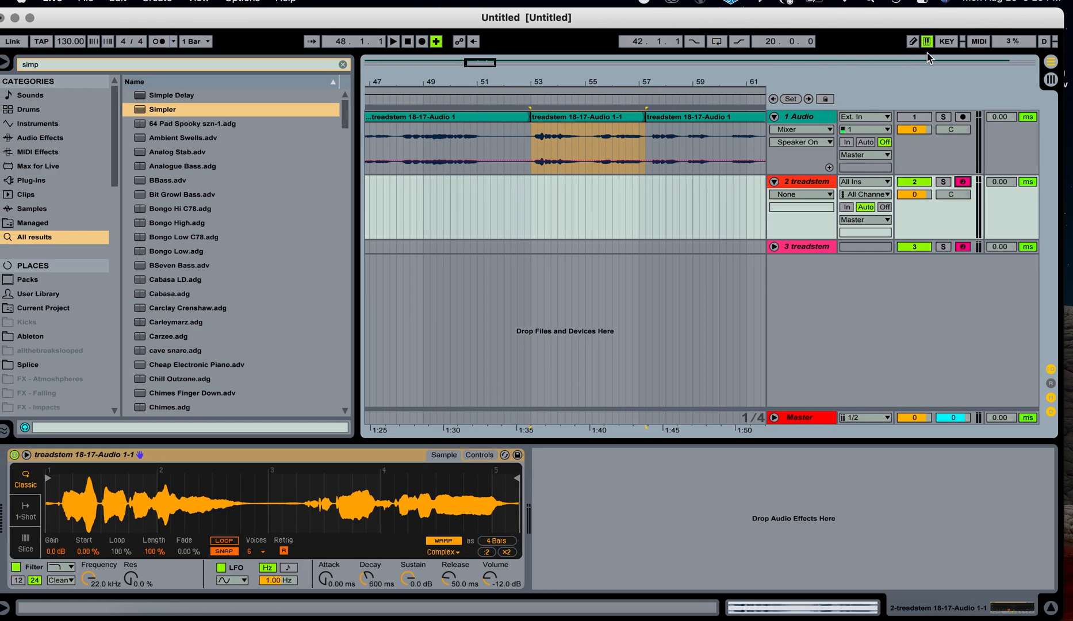
{"action": "left_click_drag", "start_coordinate": [645, 16], "coordinate": [651, 16]}
Search for woulg and add the woulg-RandomNumber device before Simpler in the track's device chain.
{"action": "left_click", "coordinate": [160, 65]}
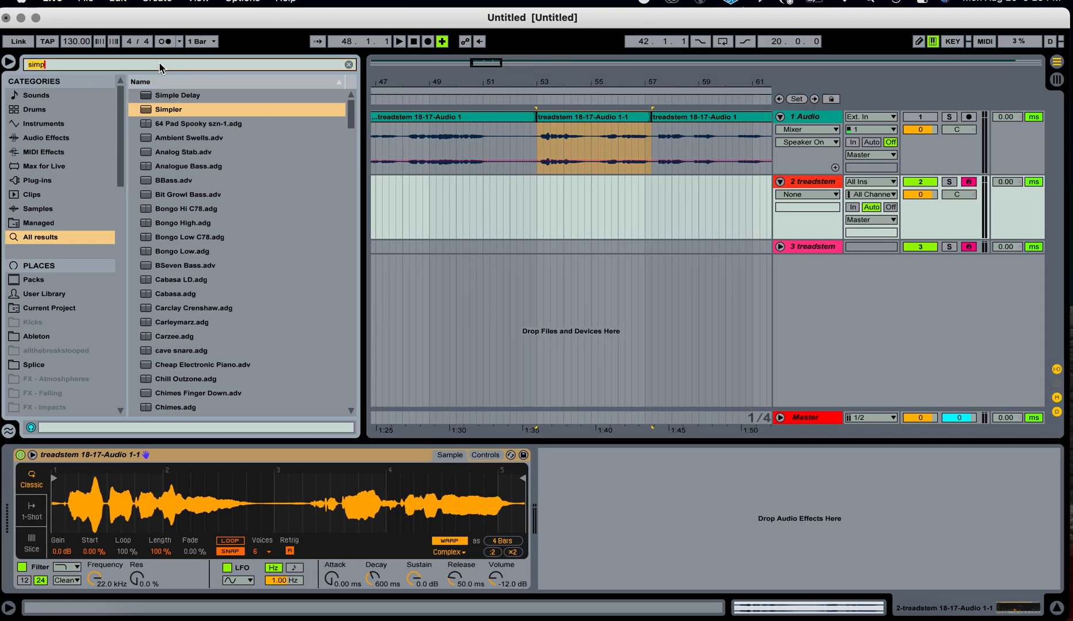
{"action": "type", "text": "woulg"}
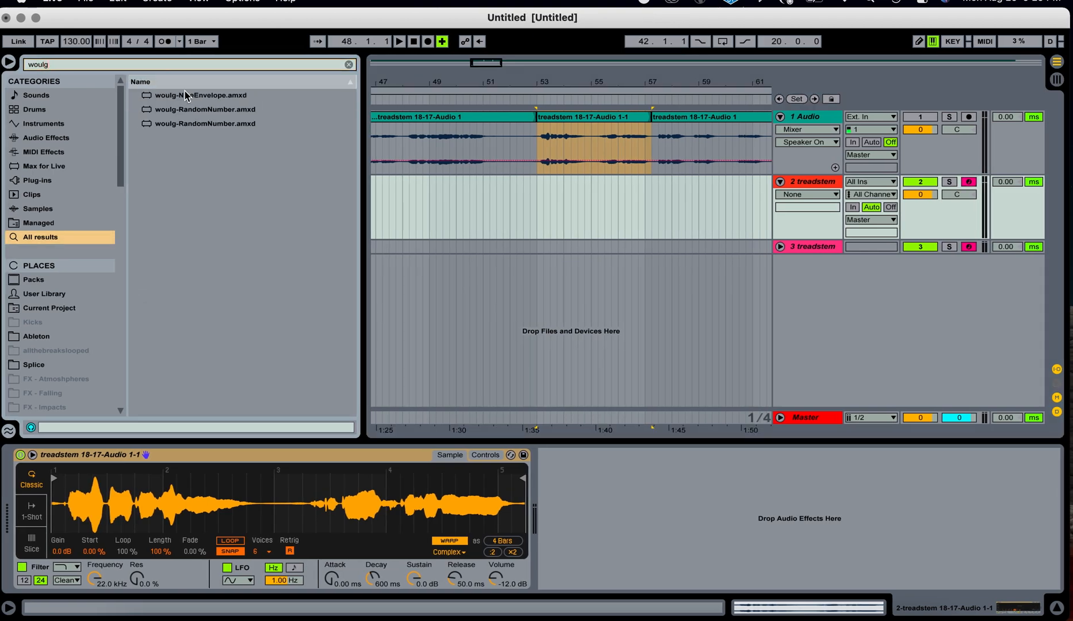
{"action": "left_click", "coordinate": [196, 109]}
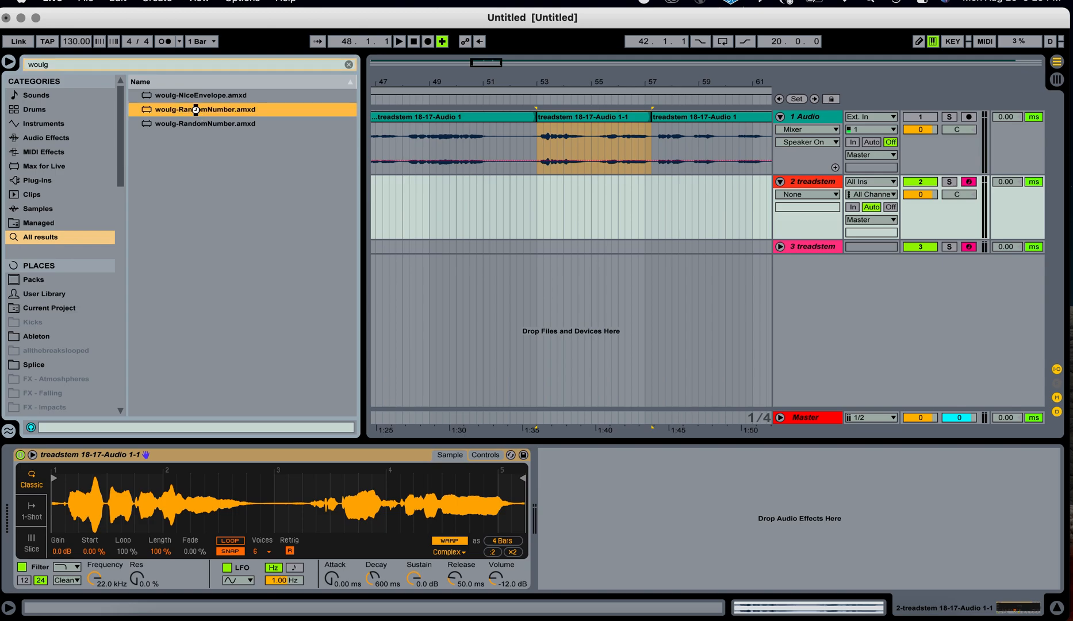
{"action": "left_click_drag", "start_coordinate": [196, 109], "coordinate": [176, 512]}
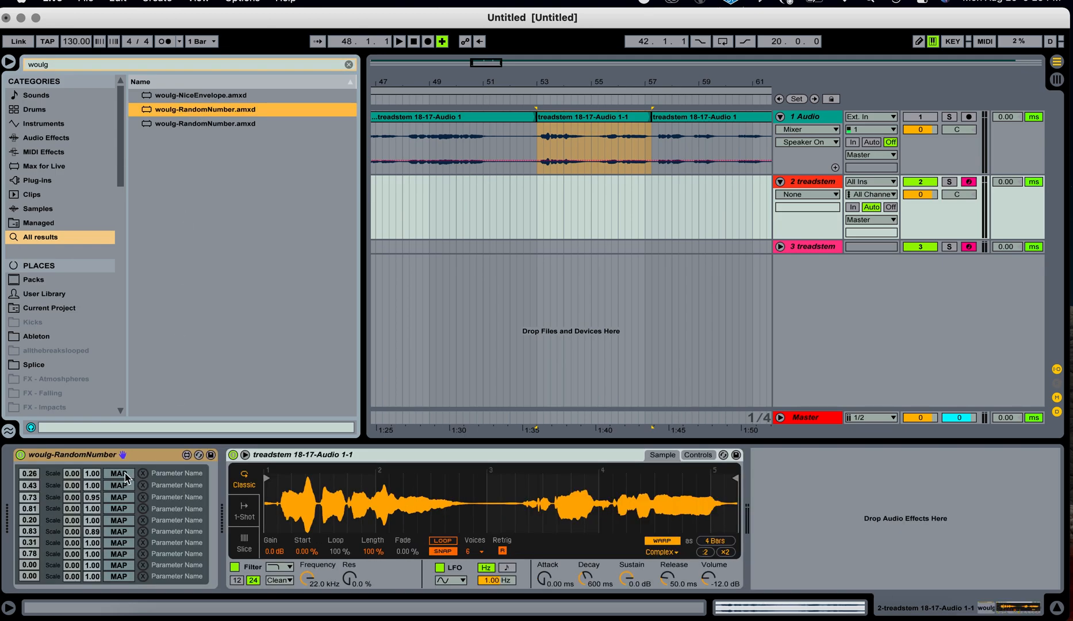
Search for beat and add a Beat Repeat effect after Simpler.
{"action": "left_click", "coordinate": [349, 65]}
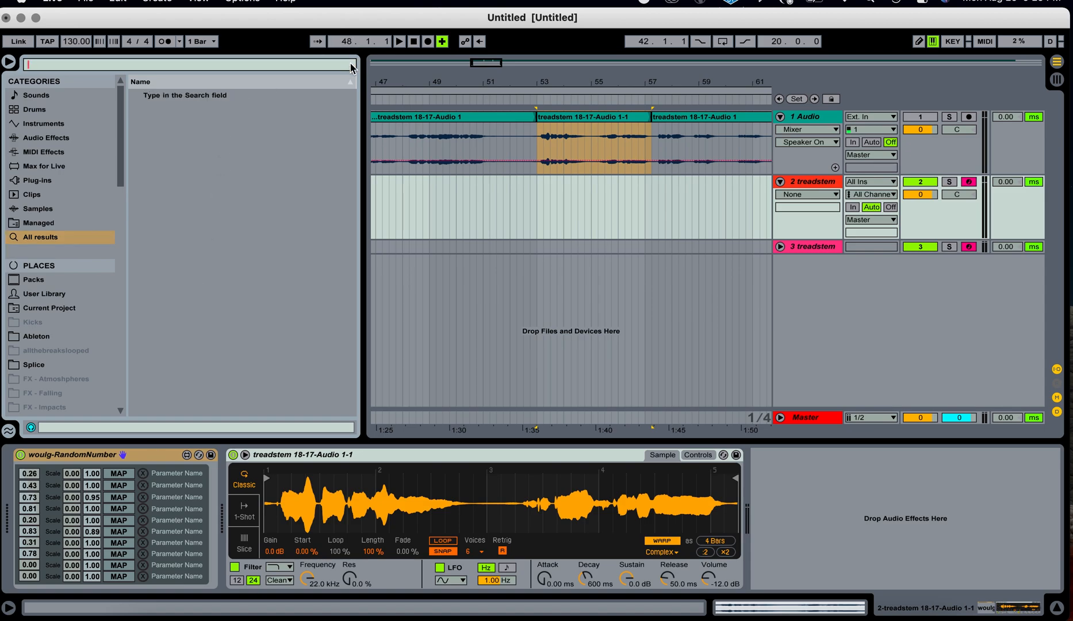
{"action": "type", "text": "beat"}
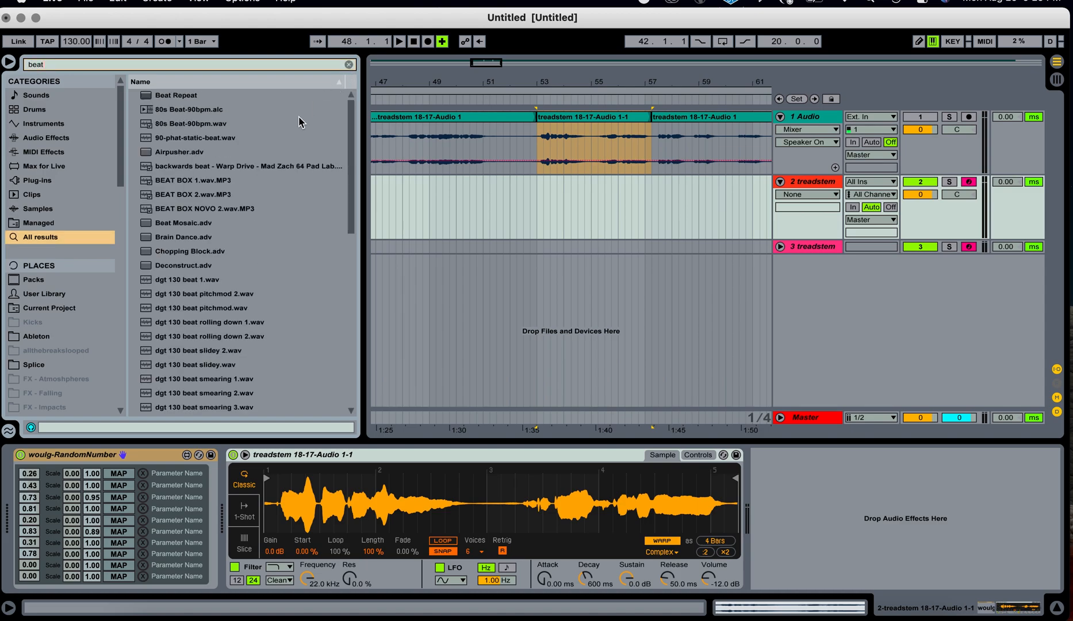
{"action": "double_click", "coordinate": [159, 97]}
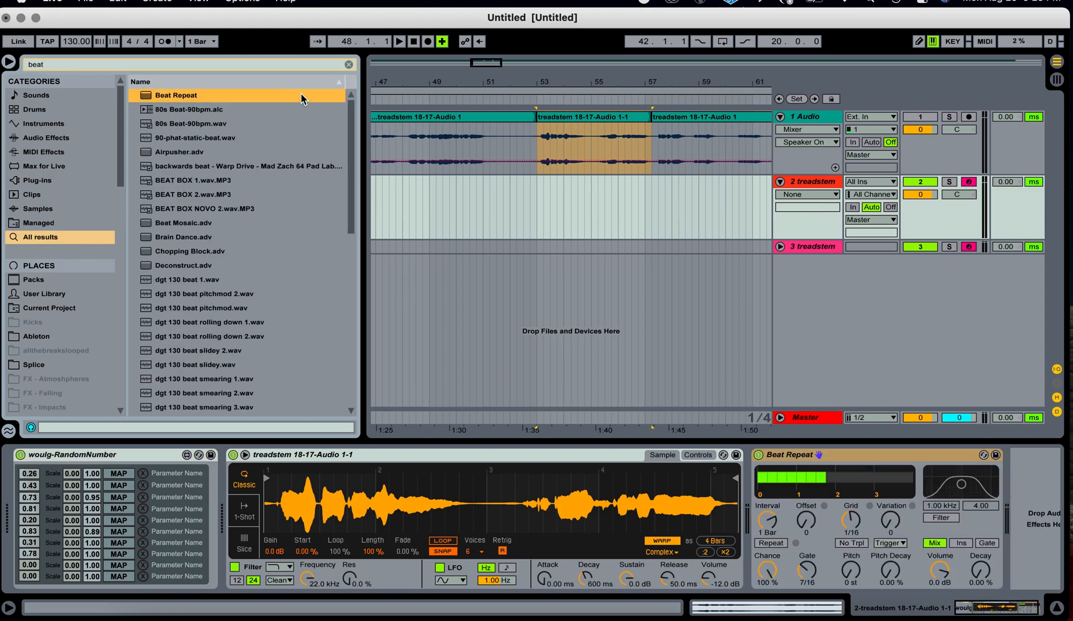
Search for grain and add a Grain Delay effect to the chain.
{"action": "left_click", "coordinate": [348, 64]}
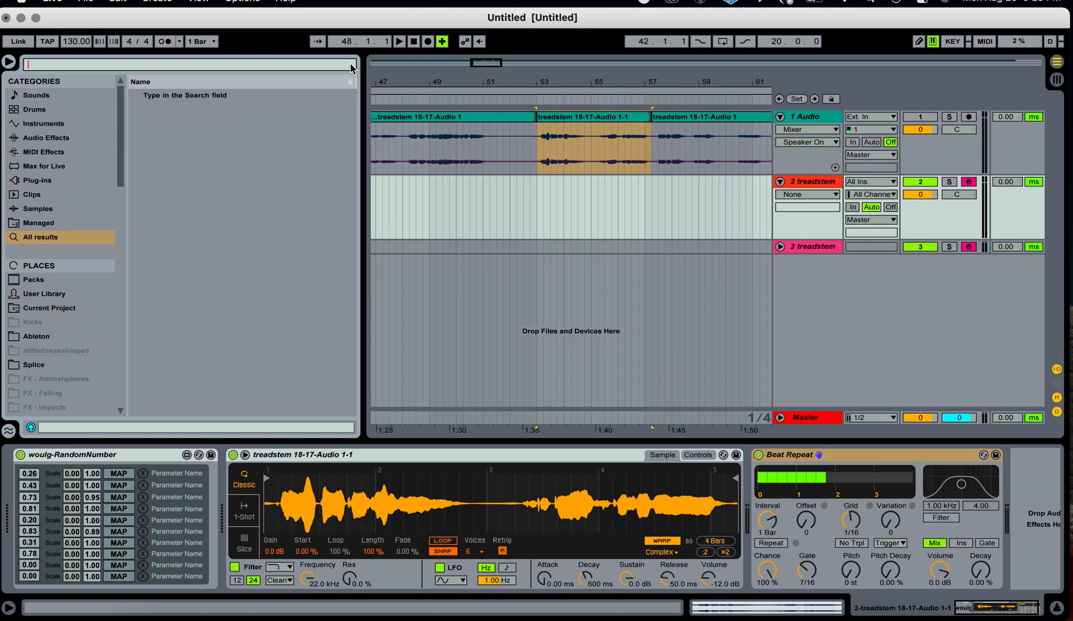
{"action": "type", "text": "grain"}
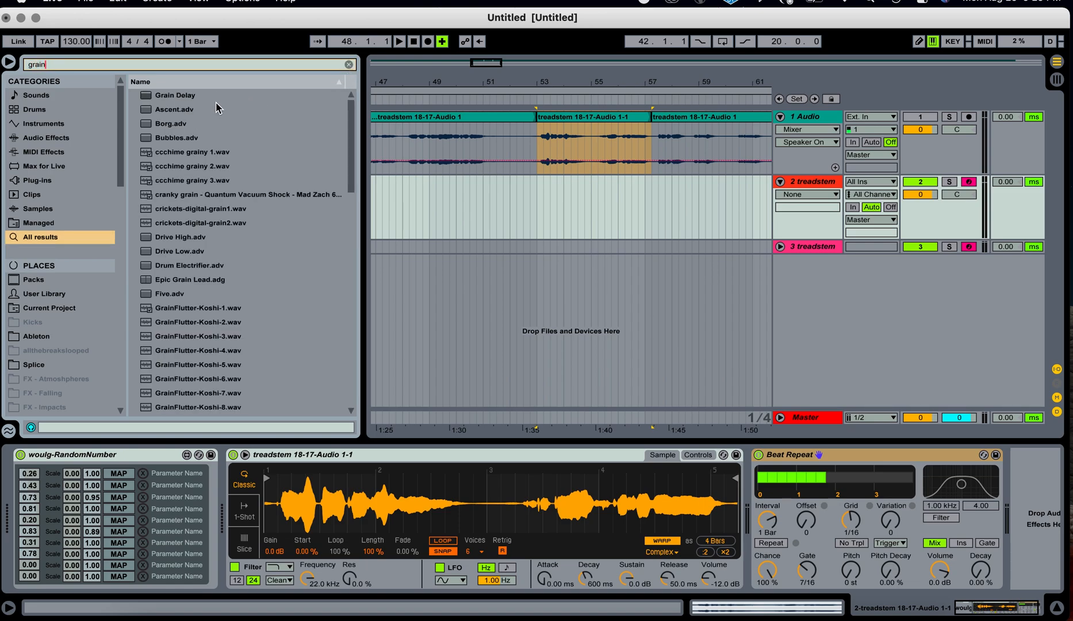
{"action": "double_click", "coordinate": [183, 101]}
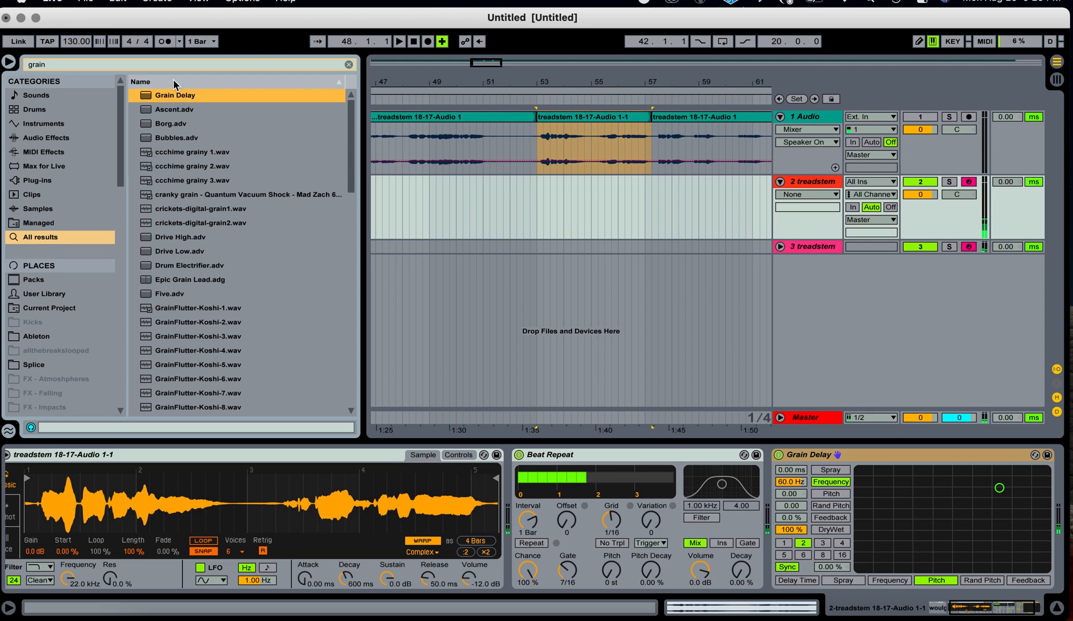
Search for ping and add a Ping Pong Delay effect to the chain.
{"action": "left_click", "coordinate": [349, 64]}
{"action": "type", "text": "ping"}
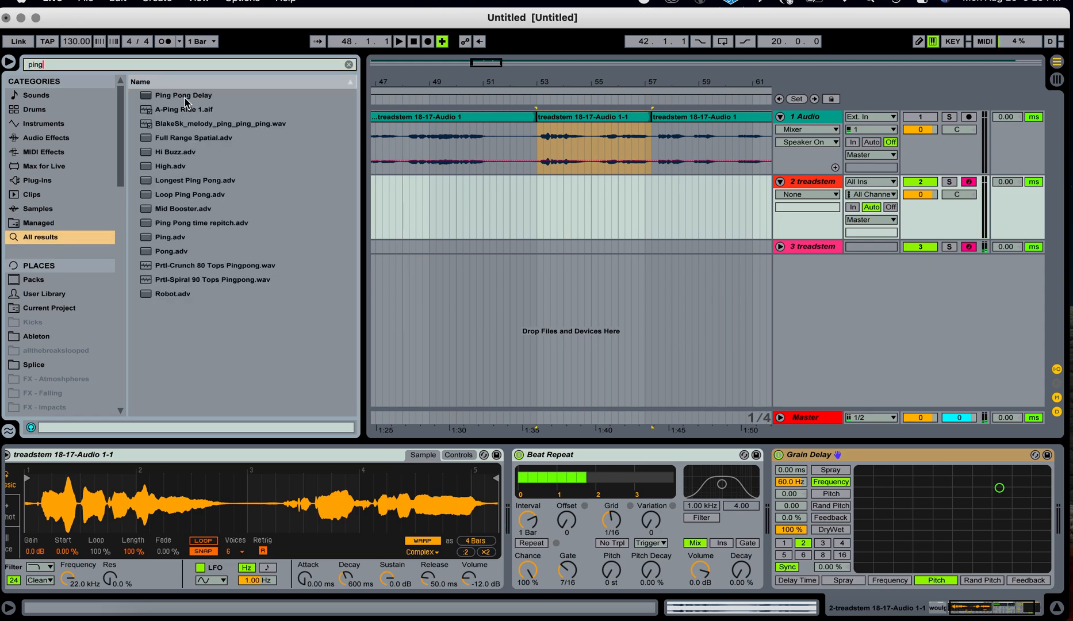
{"action": "double_click", "coordinate": [185, 96]}
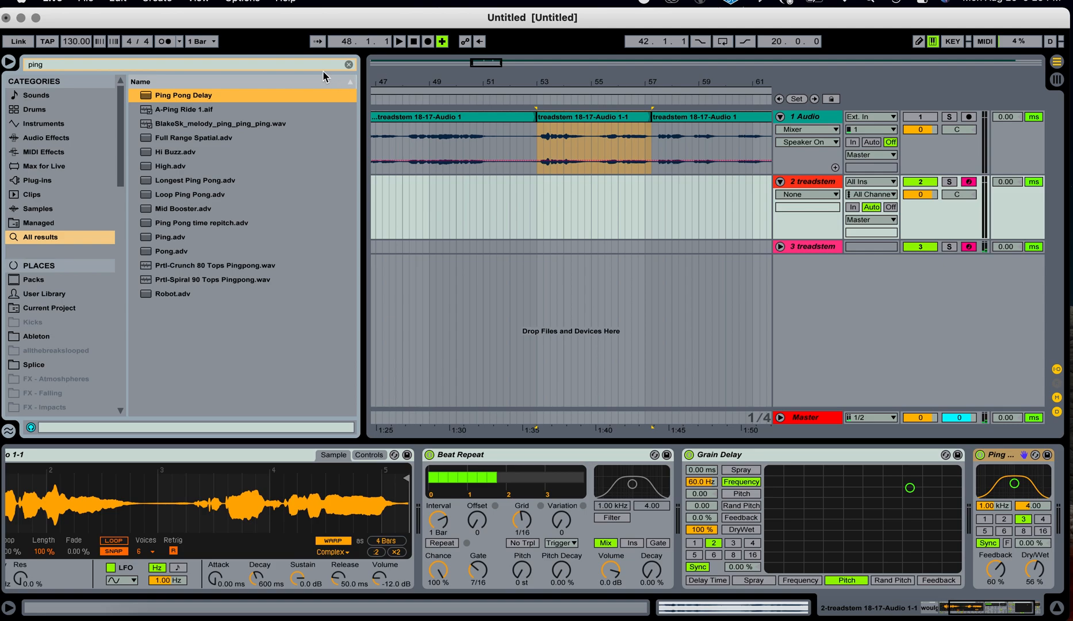
Search for delay and add a Simple Delay effect to the chain.
{"action": "left_click", "coordinate": [348, 65]}
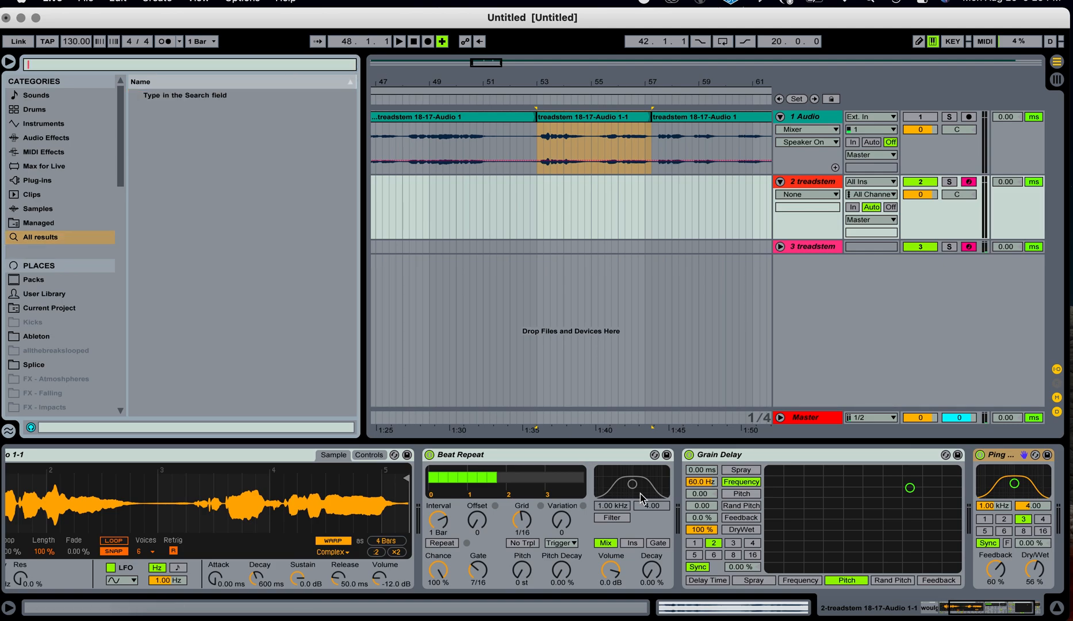
{"action": "type", "text": "delay"}
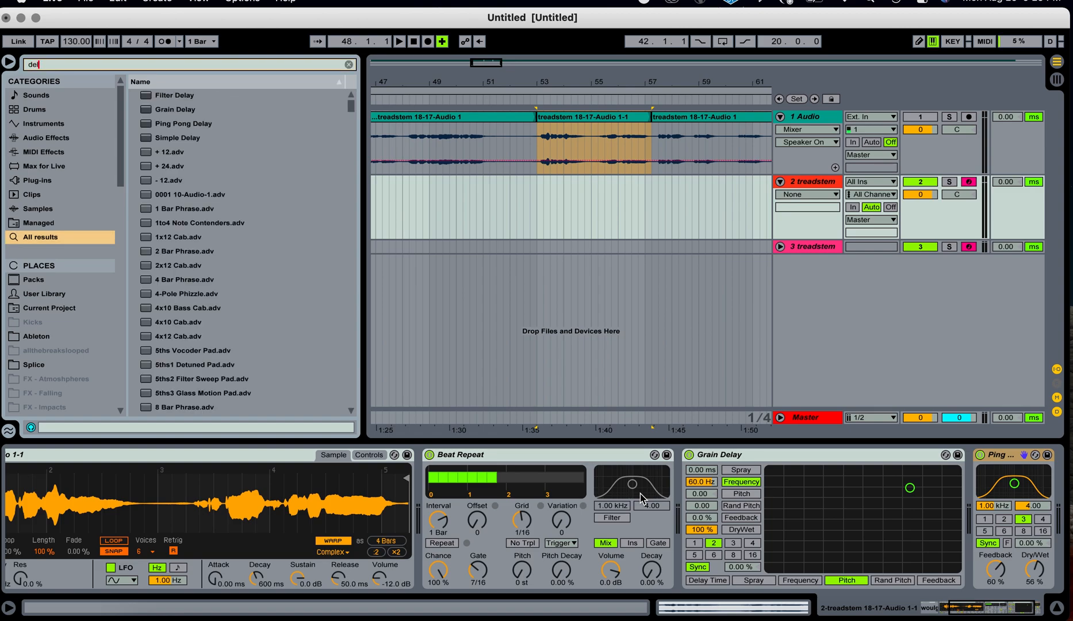
{"action": "double_click", "coordinate": [183, 139]}
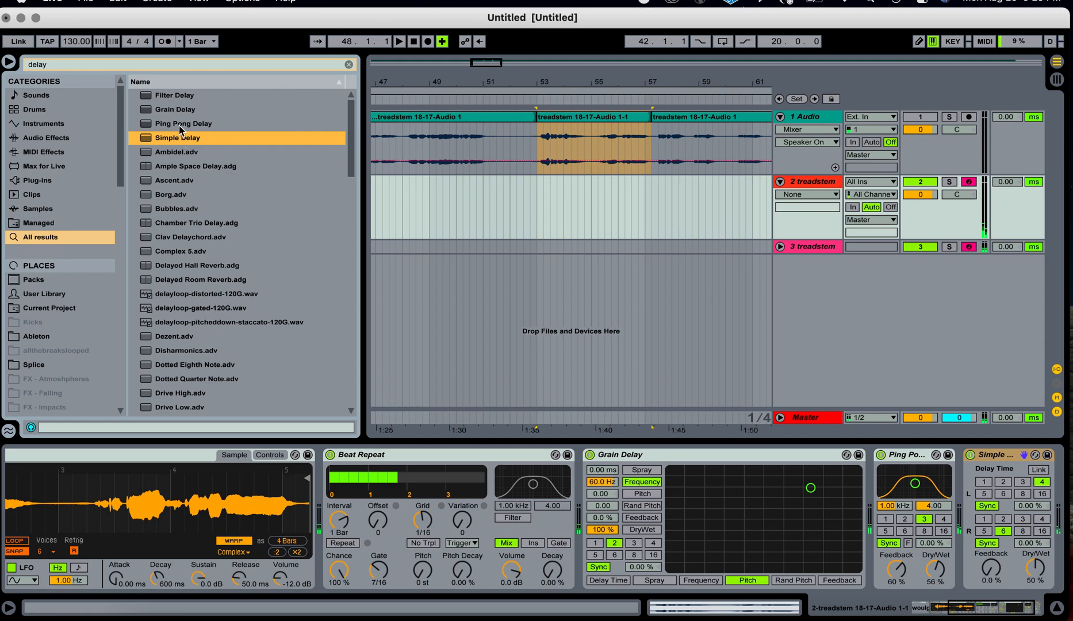
Search for auto and add an Auto Filter effect at the end of the chain.
{"action": "left_click", "coordinate": [349, 65]}
{"action": "type", "text": "auto"}
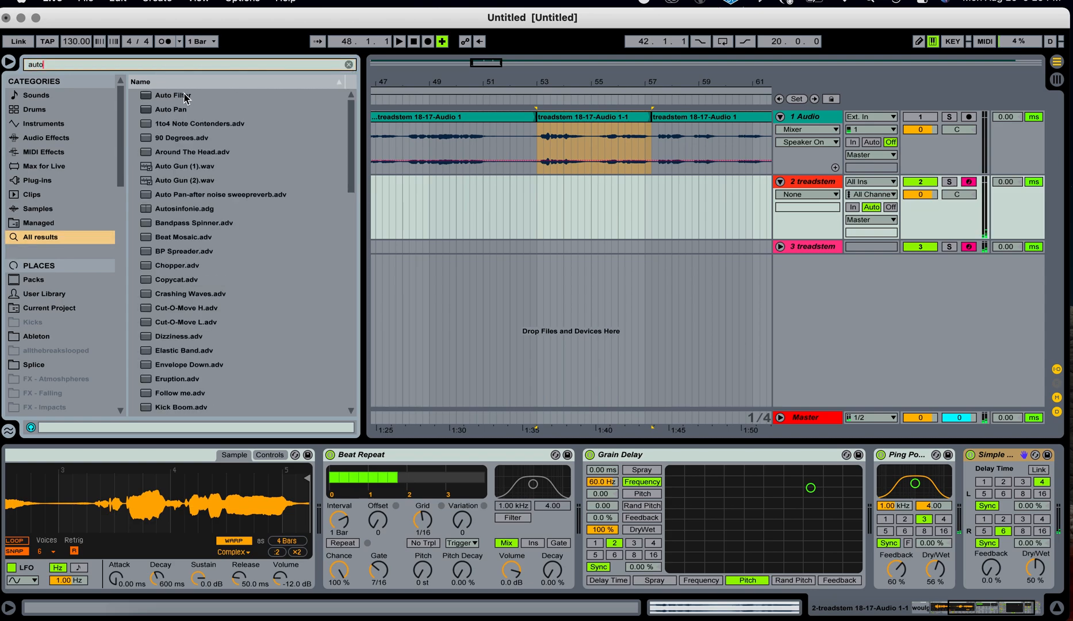
{"action": "double_click", "coordinate": [176, 96]}
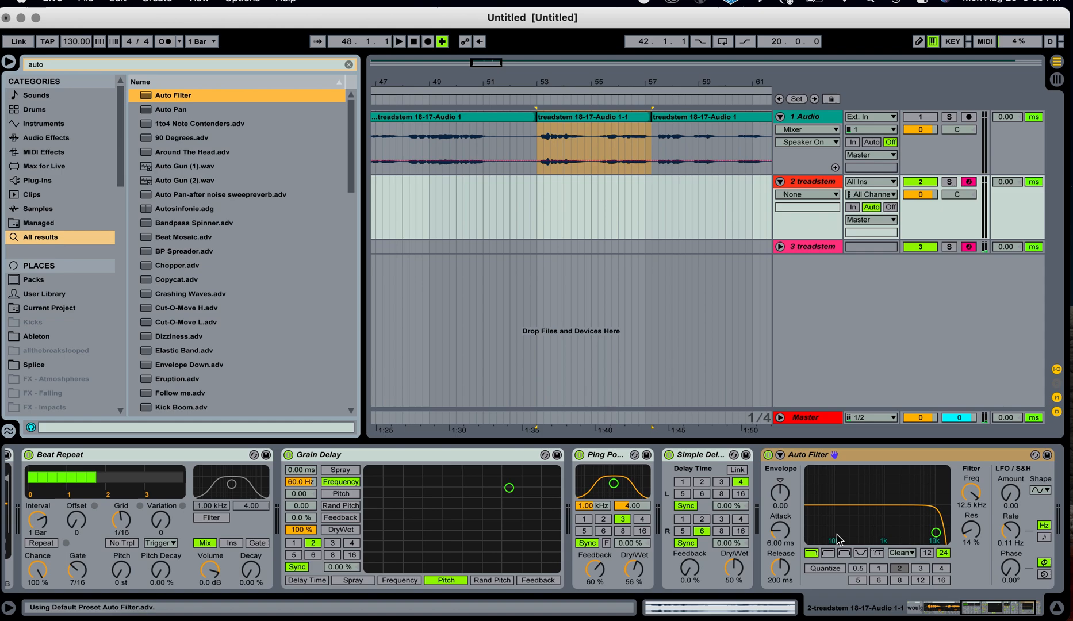
Map the first random-number slot to the Grain Delay's Feedback and set that slot's maximum to 0.89.
{"action": "scroll", "coordinate": [837, 535], "scroll_direction": "left", "scroll_amount": 10}
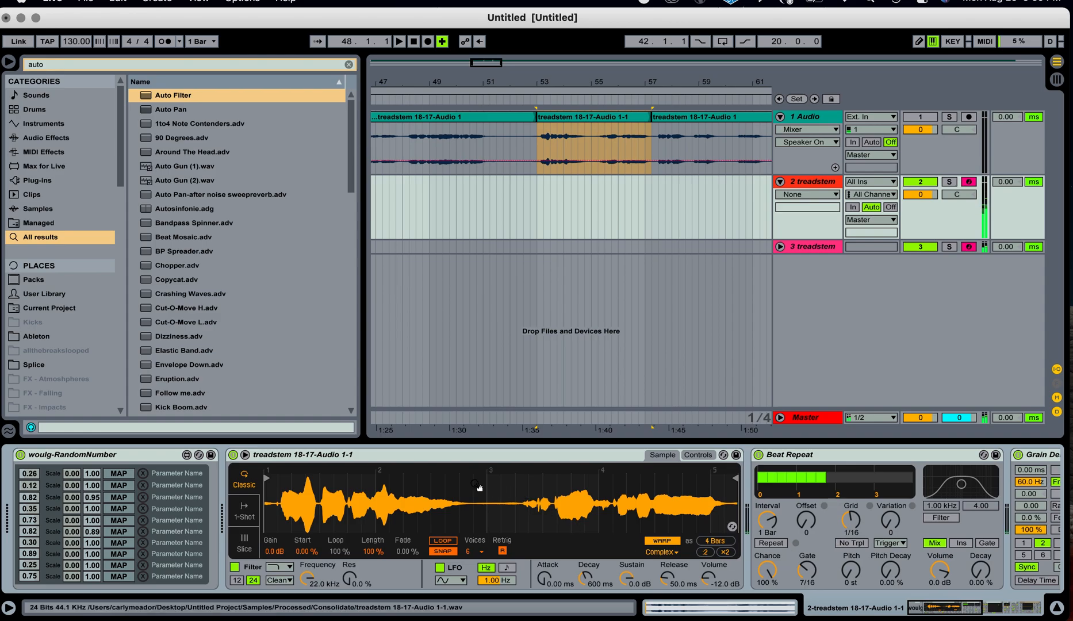
{"action": "left_click", "coordinate": [124, 474]}
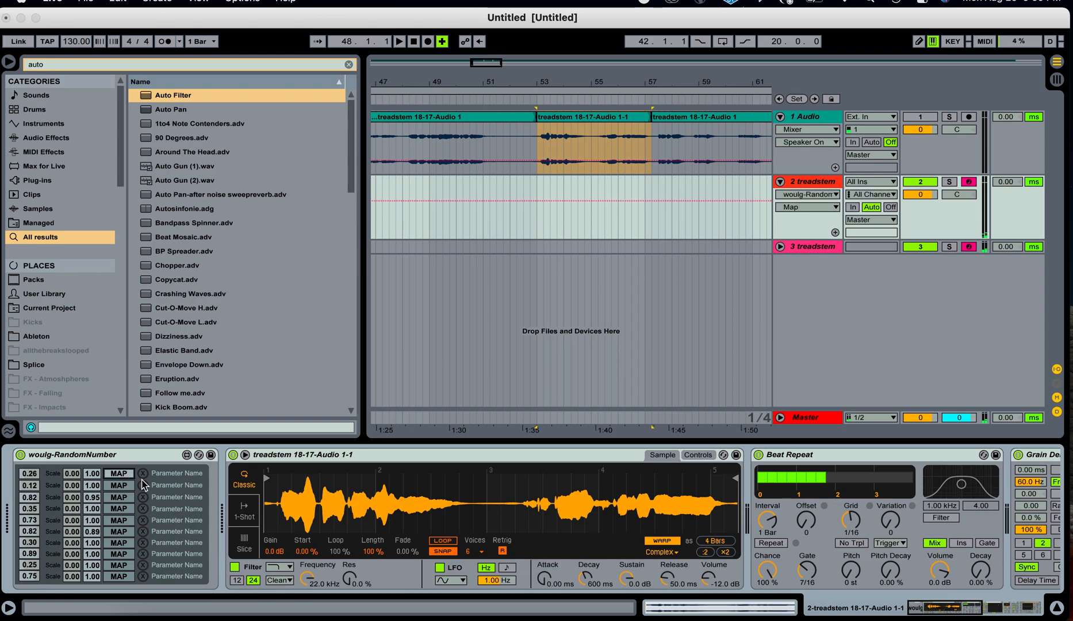
{"action": "scroll", "coordinate": [929, 505], "scroll_direction": "right", "scroll_amount": 4}
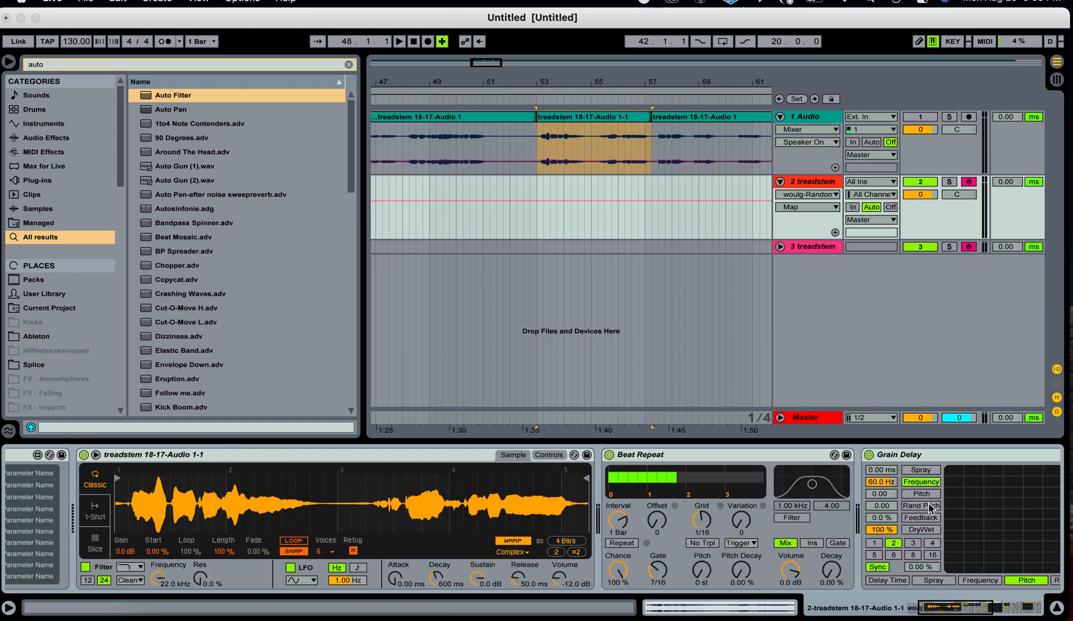
{"action": "scroll", "coordinate": [930, 508], "scroll_direction": "right", "scroll_amount": 3}
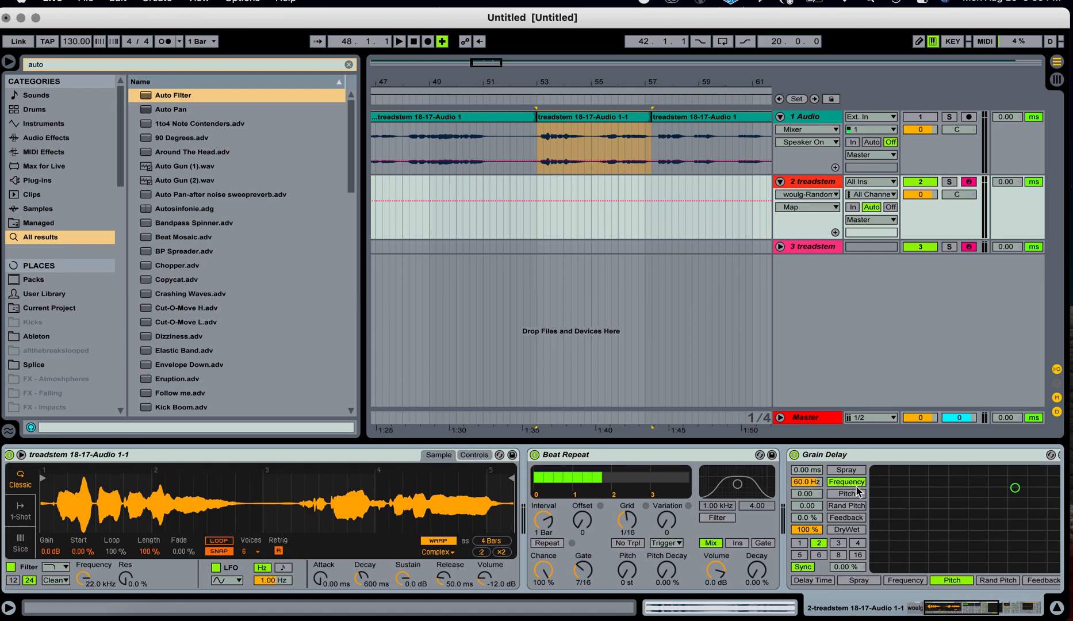
{"action": "left_click", "coordinate": [851, 519]}
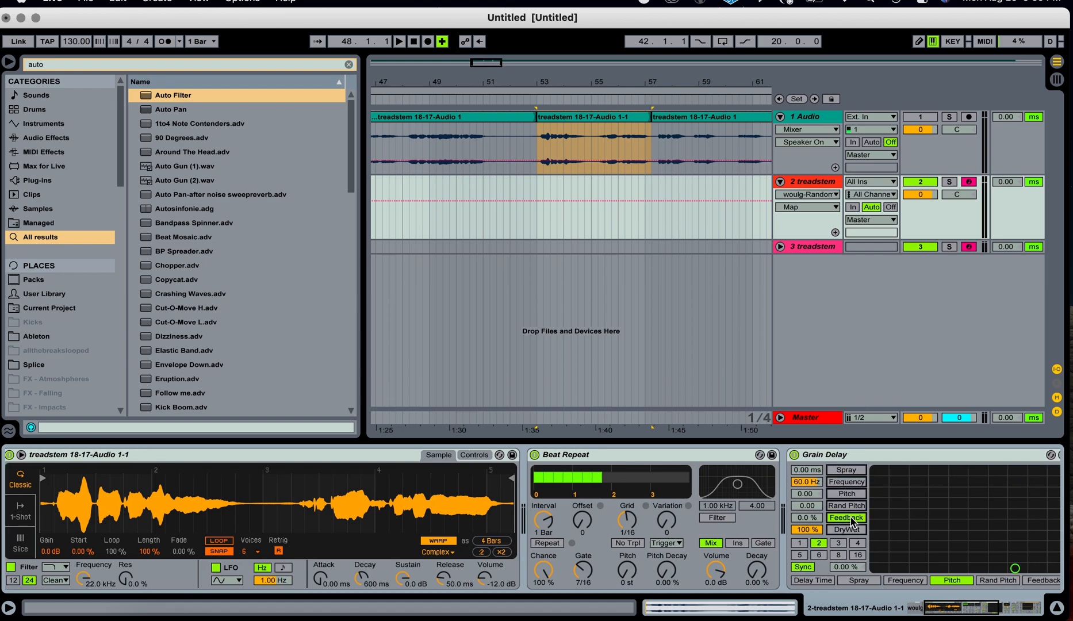
{"action": "left_click", "coordinate": [807, 518]}
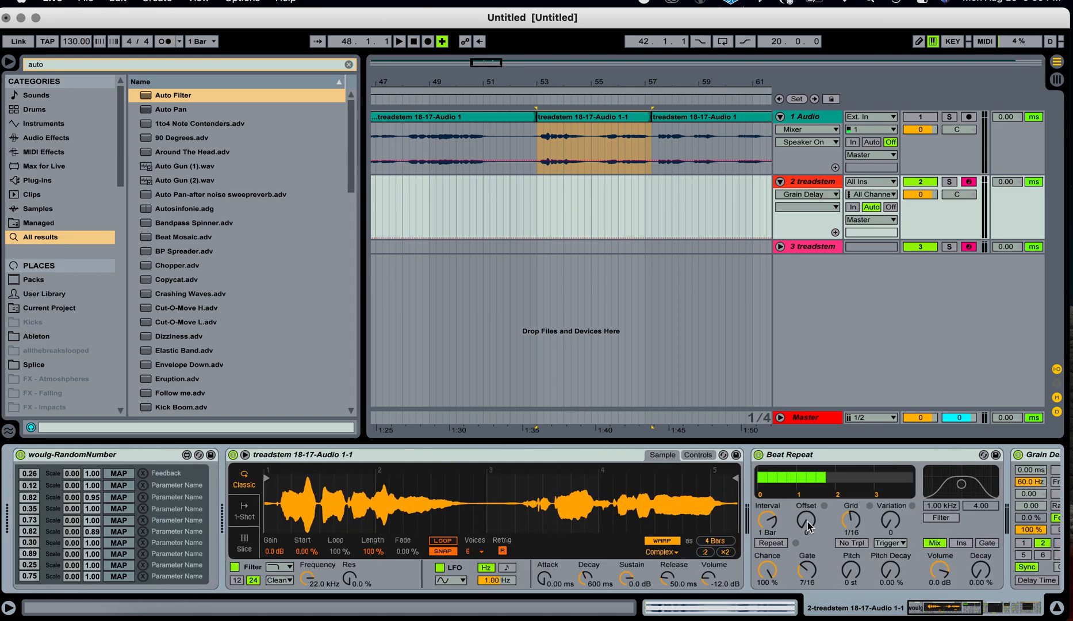
{"action": "left_click_drag", "start_coordinate": [90, 478], "coordinate": [90, 479]}
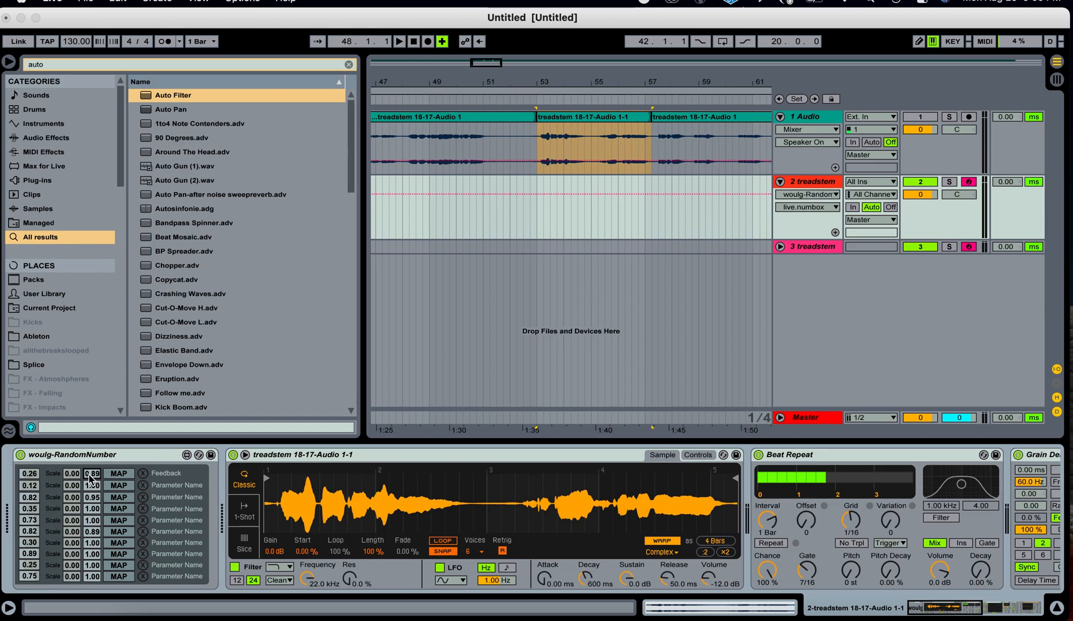
Map the second random-number slot to the Grain Delay's Spray.
{"action": "left_click", "coordinate": [123, 486]}
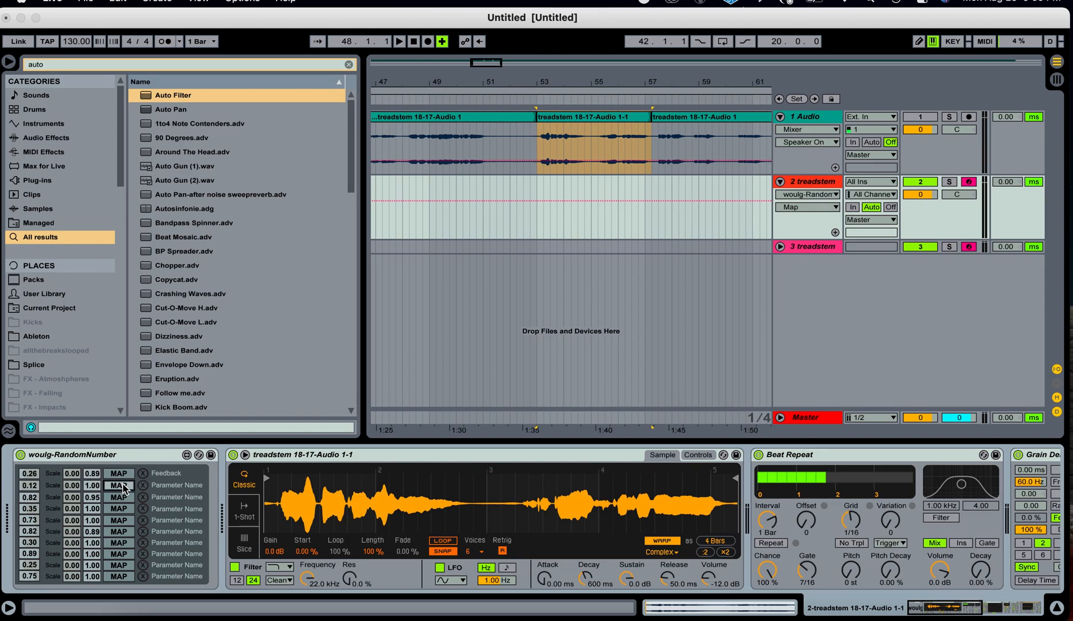
{"action": "scroll", "coordinate": [458, 528], "scroll_direction": "right", "scroll_amount": 10}
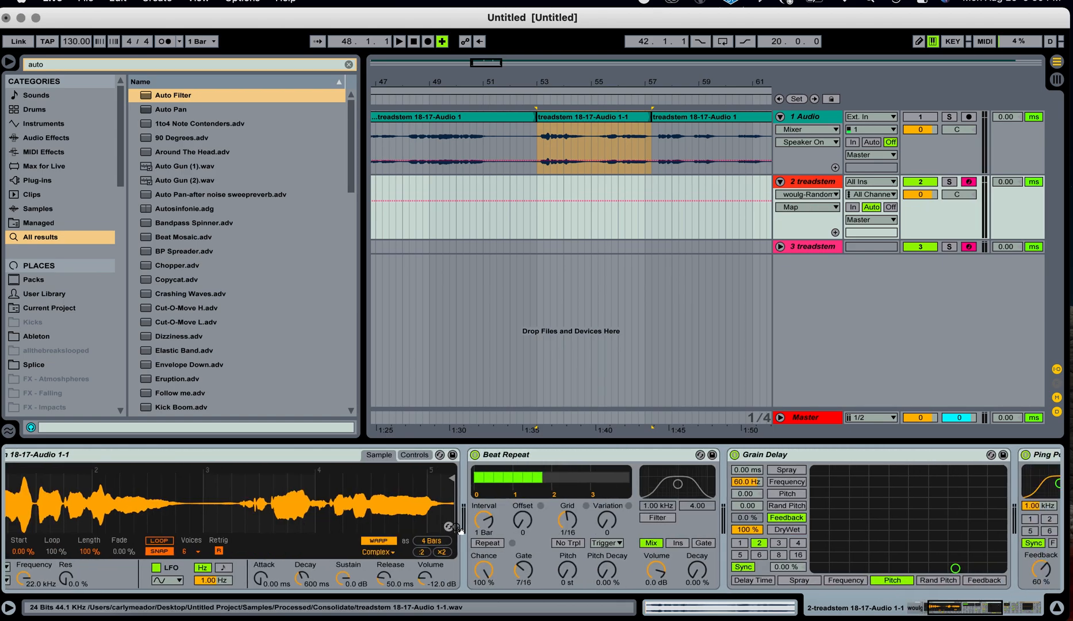
{"action": "left_click", "coordinate": [706, 471]}
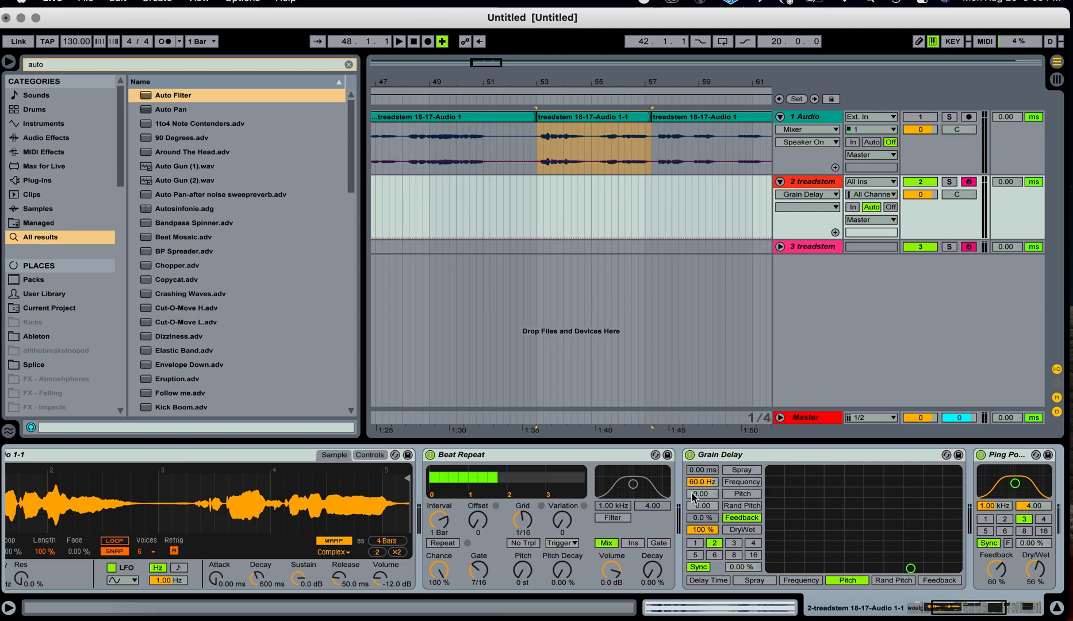
{"action": "scroll", "coordinate": [694, 498], "scroll_direction": "left", "scroll_amount": 5}
Map the third random-number slot to the Grain Delay's DryWet.
{"action": "left_click", "coordinate": [126, 498]}
{"action": "scroll", "coordinate": [748, 501], "scroll_direction": "right", "scroll_amount": 5}
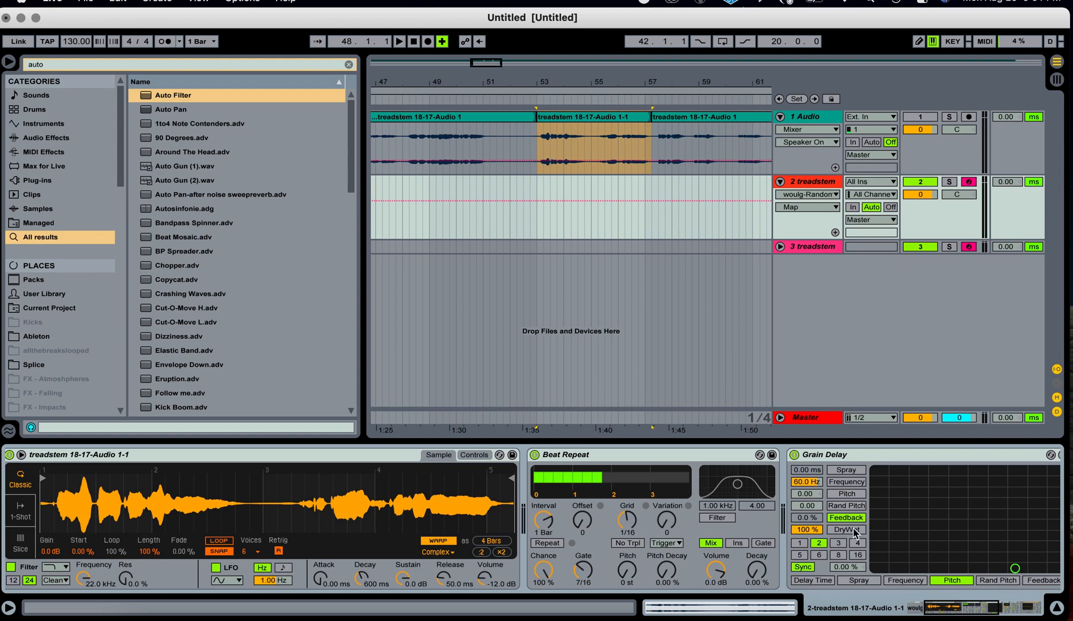
{"action": "left_click", "coordinate": [811, 532]}
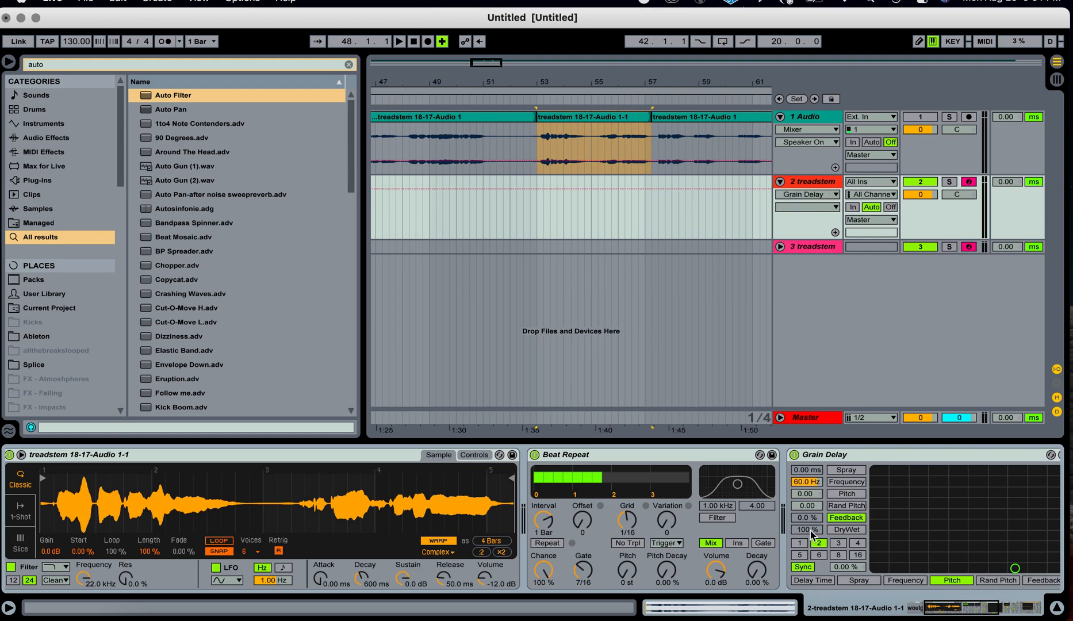
{"action": "scroll", "coordinate": [811, 532], "scroll_direction": "left", "scroll_amount": 4}
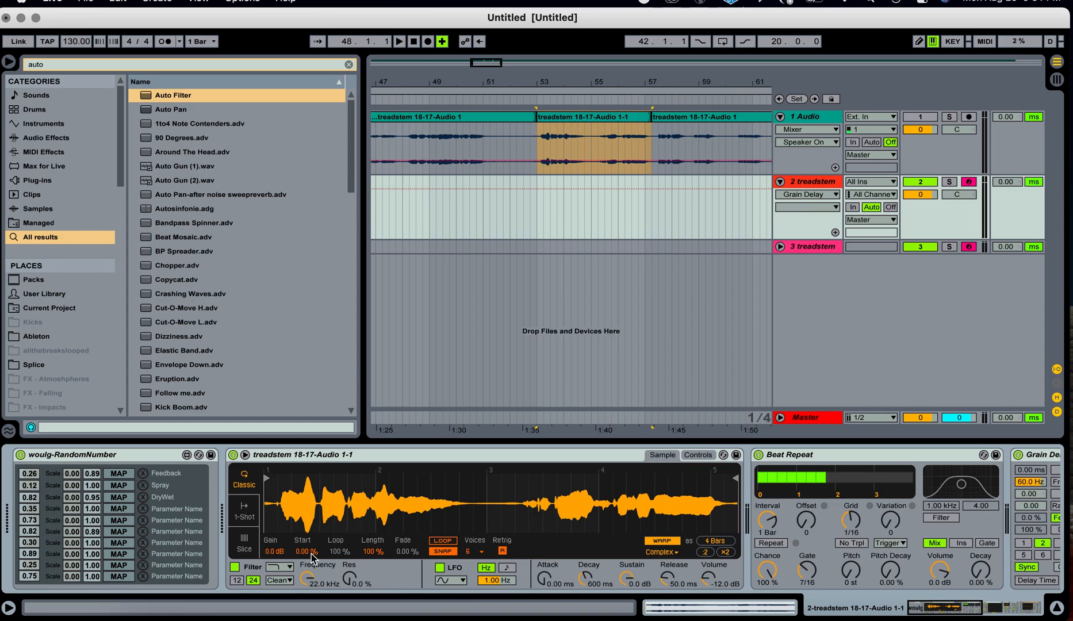
Map the fourth random-number slot to the Simpler sample's Start position.
{"action": "left_click", "coordinate": [115, 499]}
{"action": "left_click", "coordinate": [116, 509]}
{"action": "left_click", "coordinate": [114, 498]}
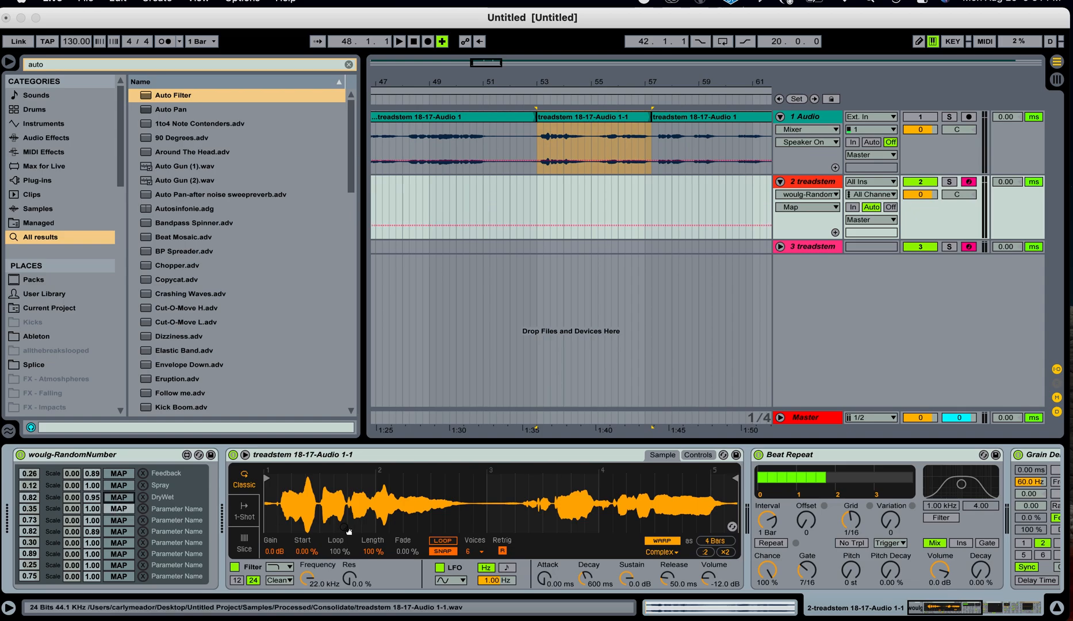
{"action": "left_click", "coordinate": [313, 551]}
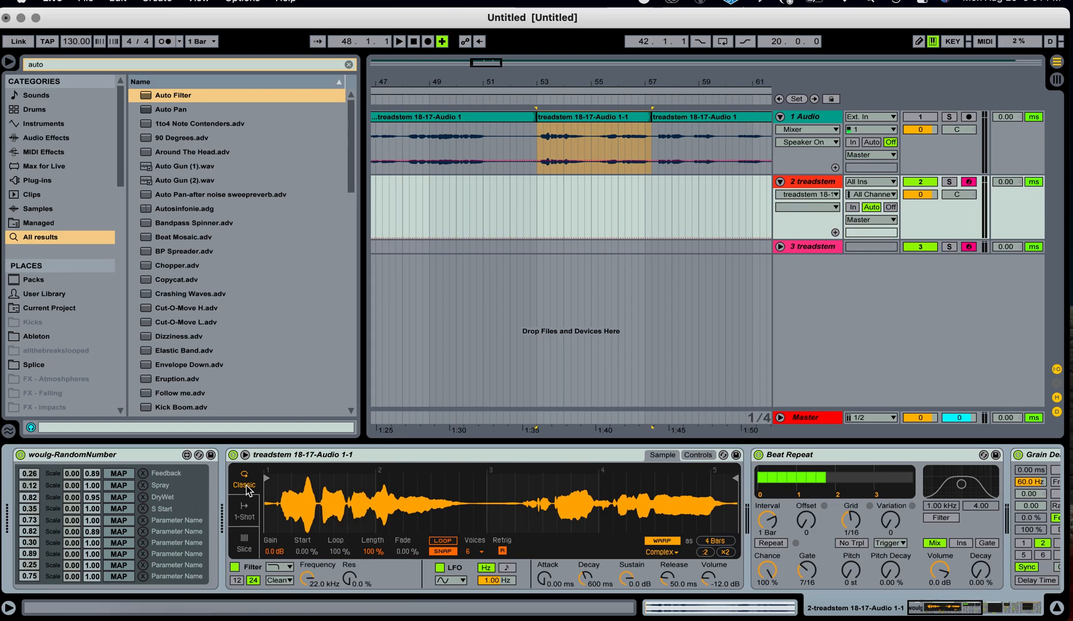
Map the fifth random-number slot to the Auto Filter's Resonance and set its LFO Amount to 14.5.
{"action": "left_click", "coordinate": [129, 521]}
{"action": "scroll", "coordinate": [690, 575], "scroll_direction": "right", "scroll_amount": 10}
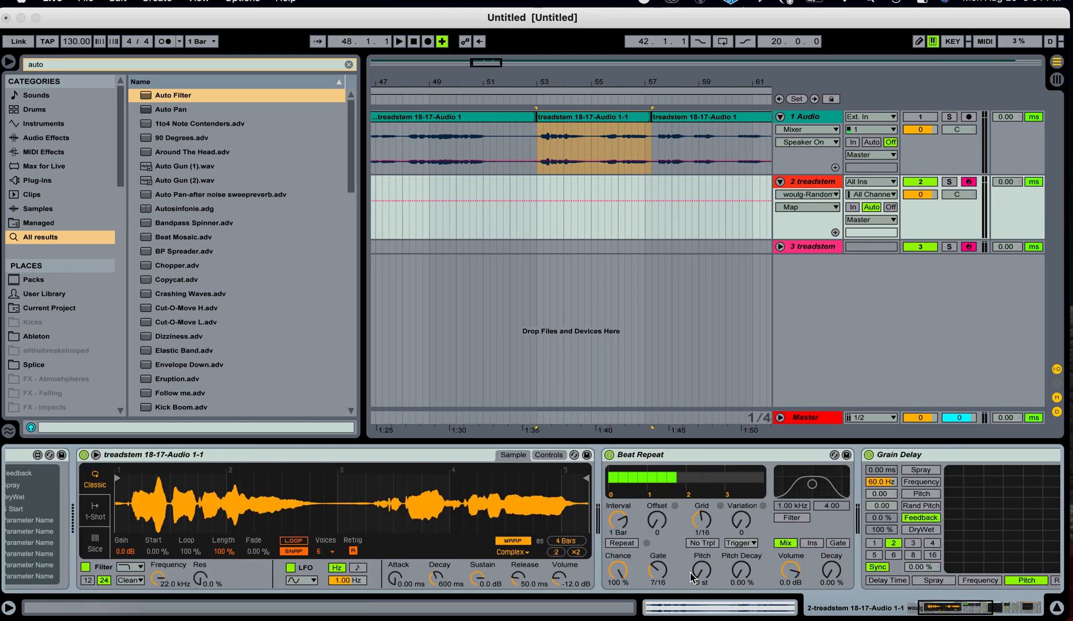
{"action": "left_click", "coordinate": [895, 532]}
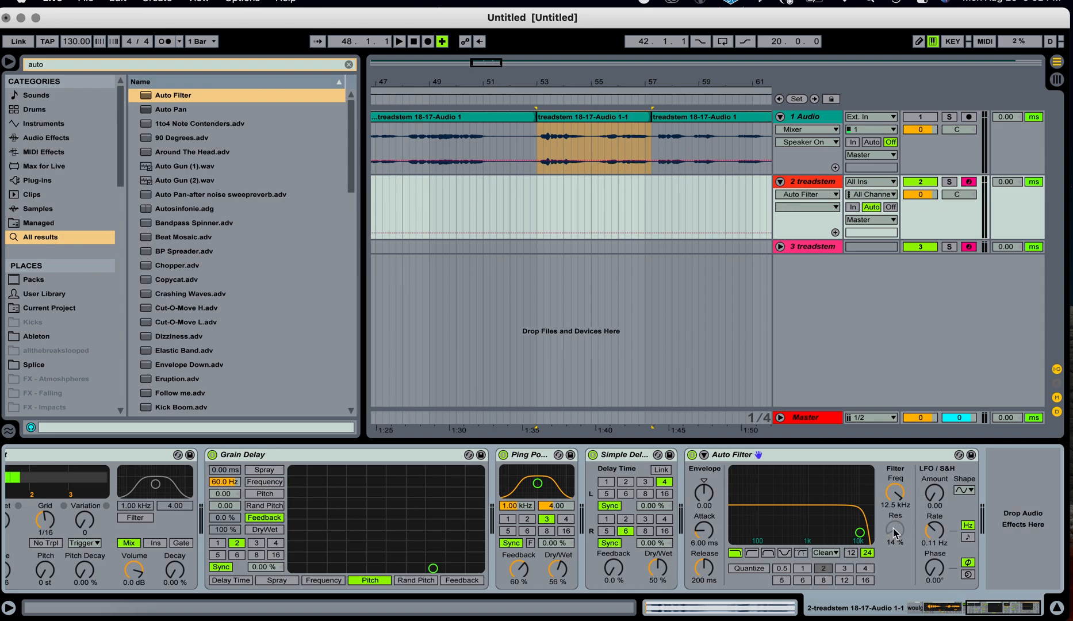
{"action": "left_click_drag", "start_coordinate": [935, 492], "coordinate": [935, 474]}
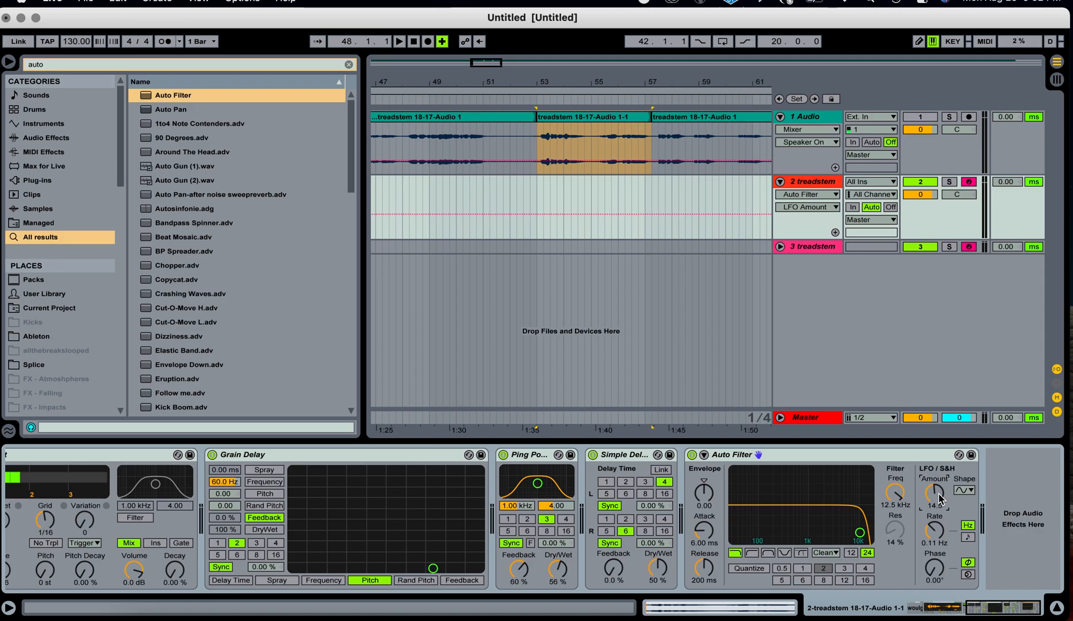
Map the sixth random-number slot to the Auto Filter's LFO Rate.
{"action": "scroll", "coordinate": [942, 499], "scroll_direction": "left", "scroll_amount": 14}
{"action": "left_click", "coordinate": [130, 542]}
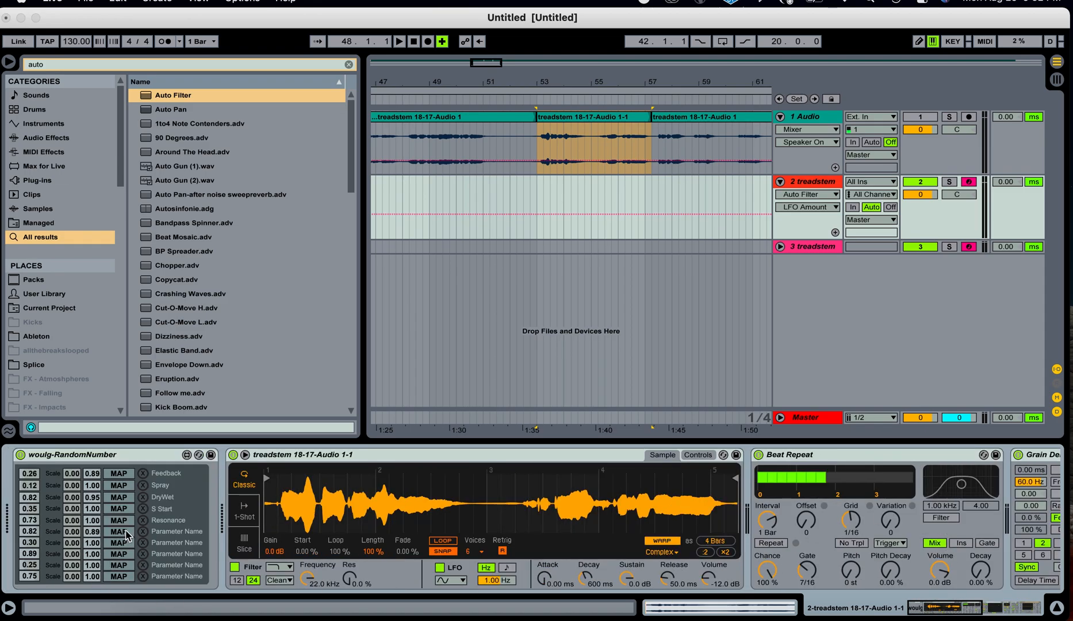
{"action": "scroll", "coordinate": [890, 565], "scroll_direction": "right", "scroll_amount": 10}
{"action": "scroll", "coordinate": [890, 565], "scroll_direction": "right", "scroll_amount": 8}
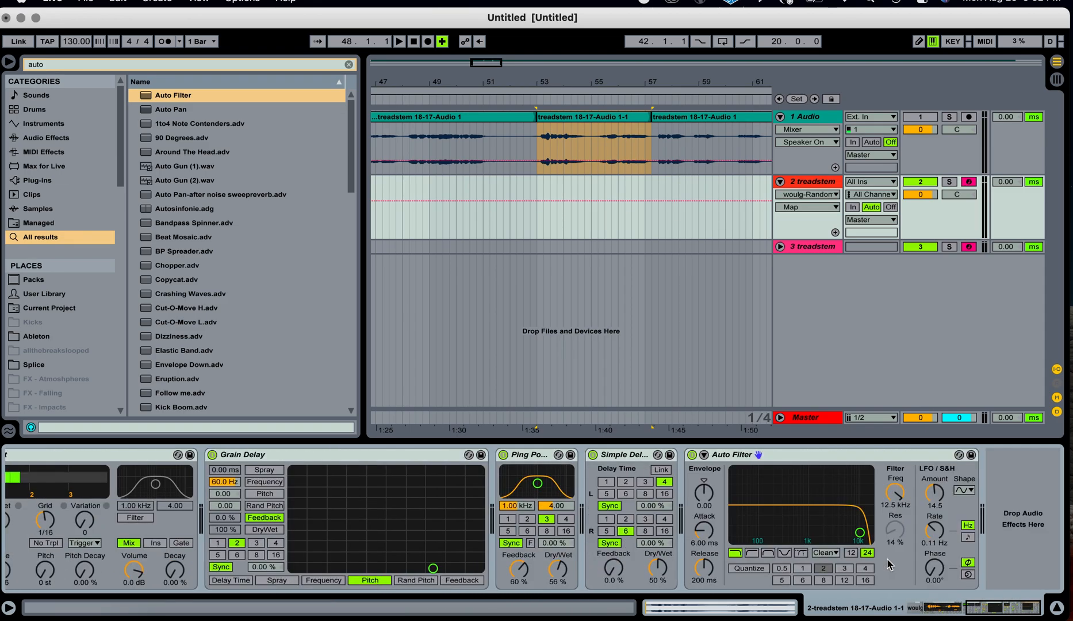
{"action": "left_click", "coordinate": [935, 535]}
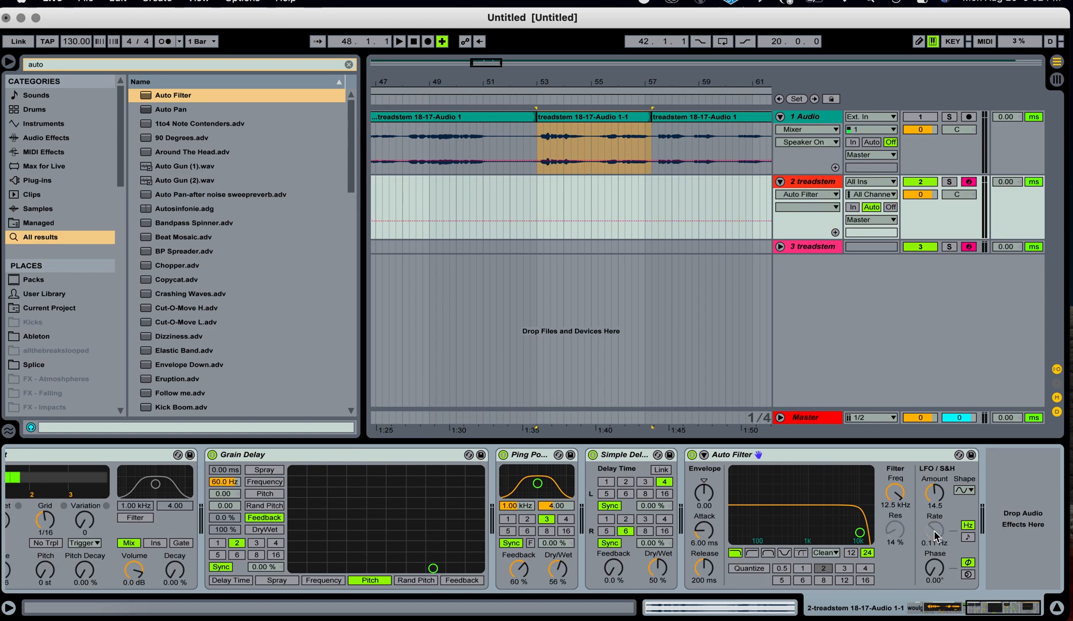
{"action": "scroll", "coordinate": [125, 522], "scroll_direction": "left", "scroll_amount": 12}
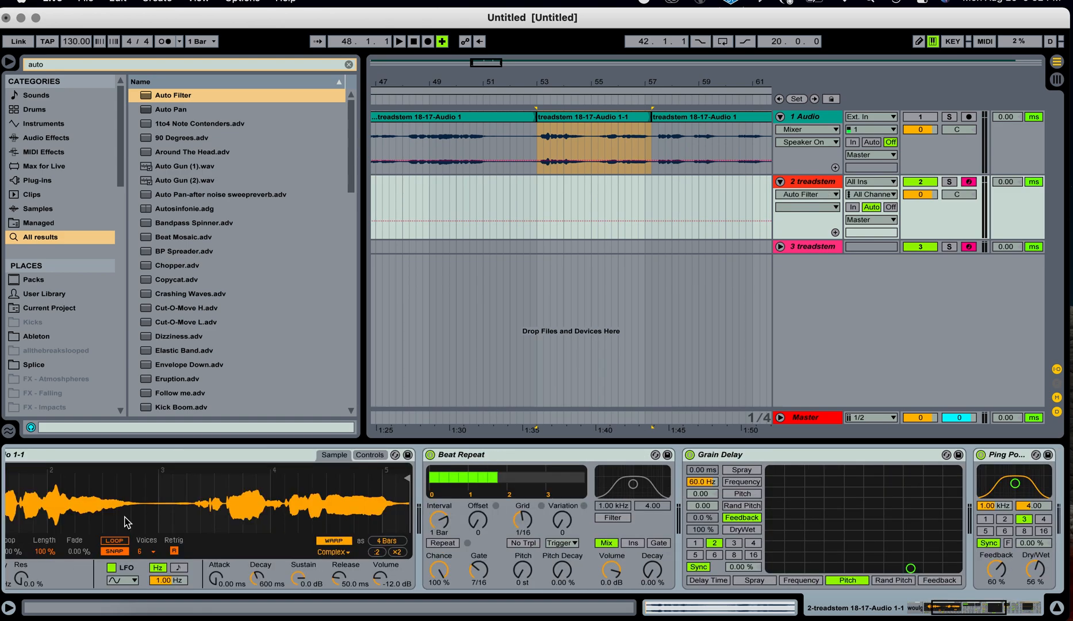
{"action": "scroll", "coordinate": [126, 522], "scroll_direction": "left", "scroll_amount": 6}
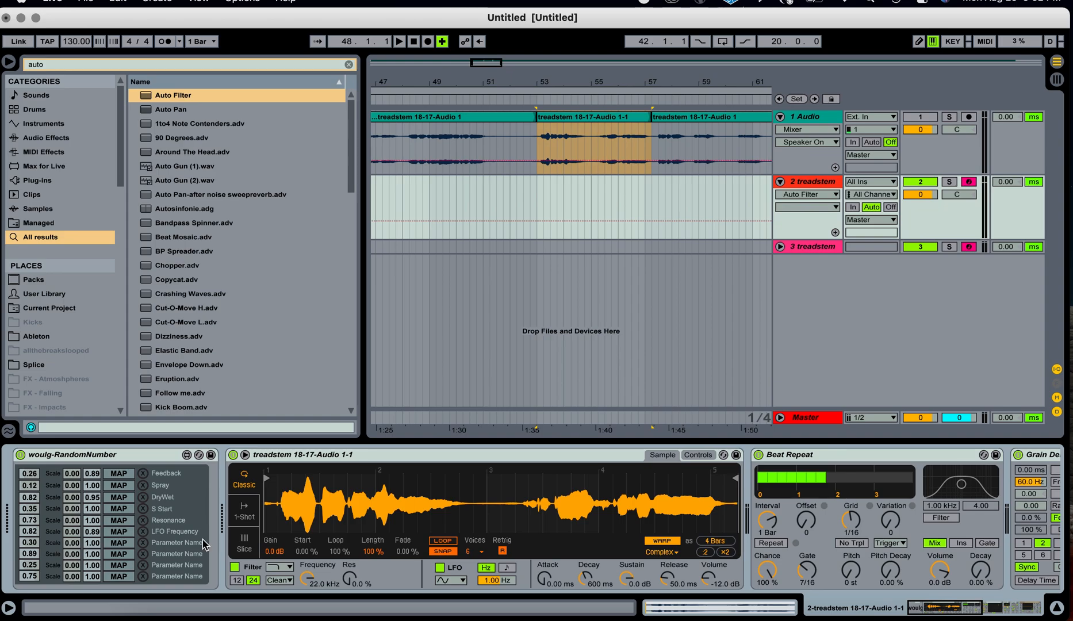
Map the seventh random-number slot to the Ping Pong Delay's Dry/Wet.
{"action": "scroll", "coordinate": [126, 549], "scroll_direction": "right", "scroll_amount": 10}
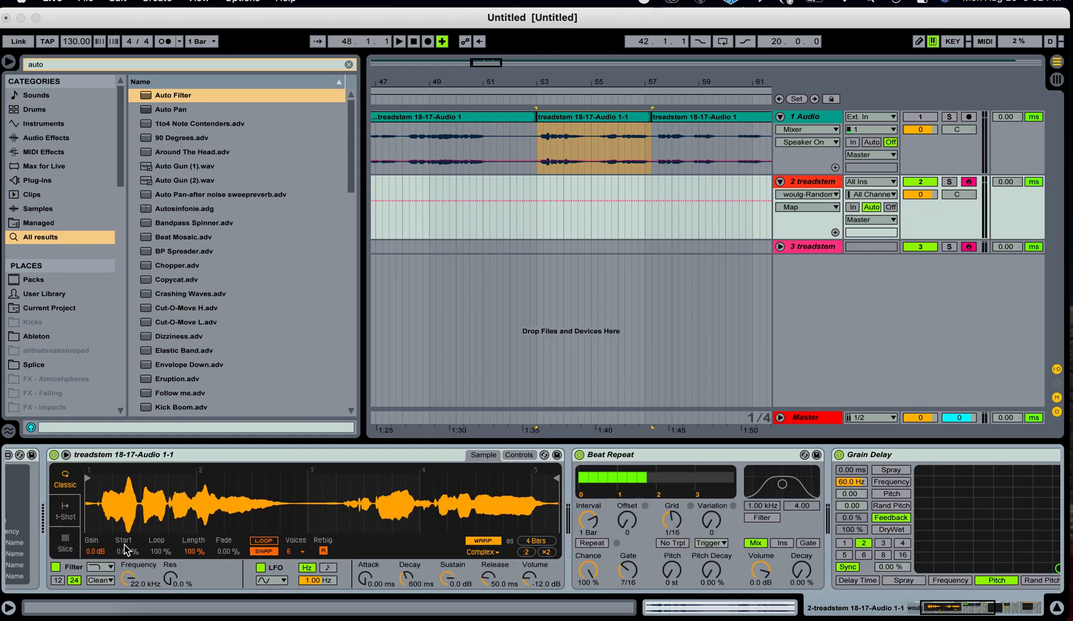
{"action": "scroll", "coordinate": [689, 537], "scroll_direction": "right", "scroll_amount": 4}
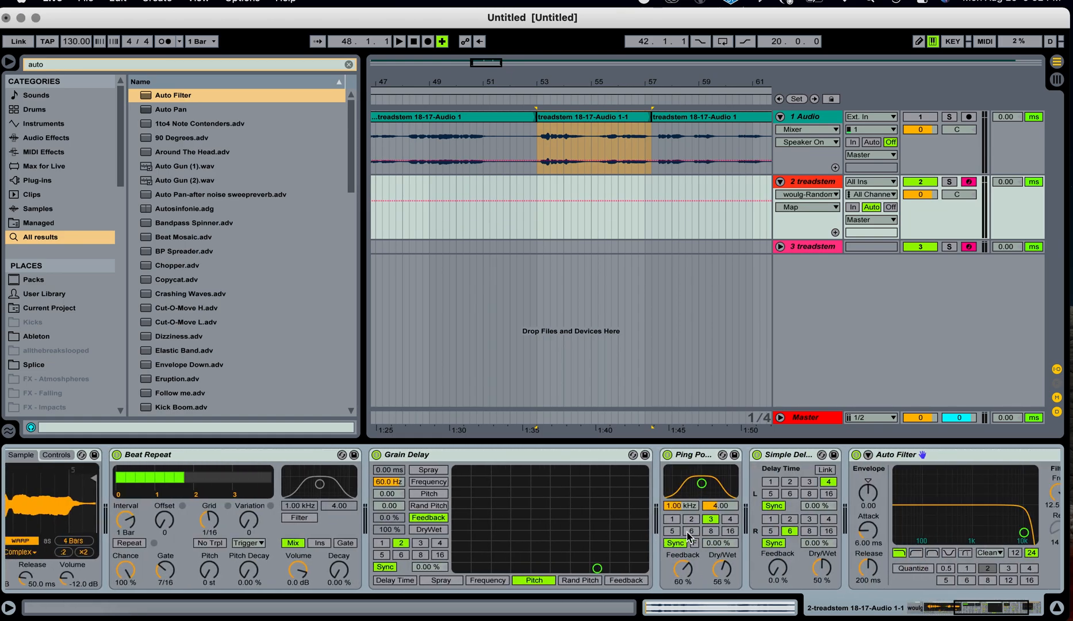
{"action": "left_click", "coordinate": [723, 568]}
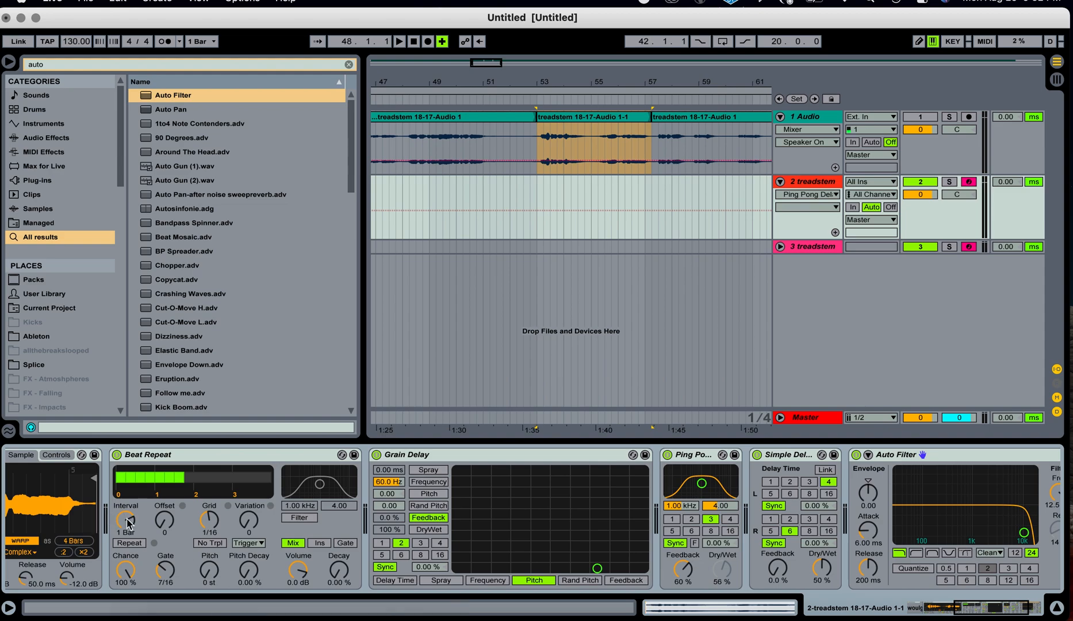
{"action": "scroll", "coordinate": [127, 522], "scroll_direction": "left", "scroll_amount": 10}
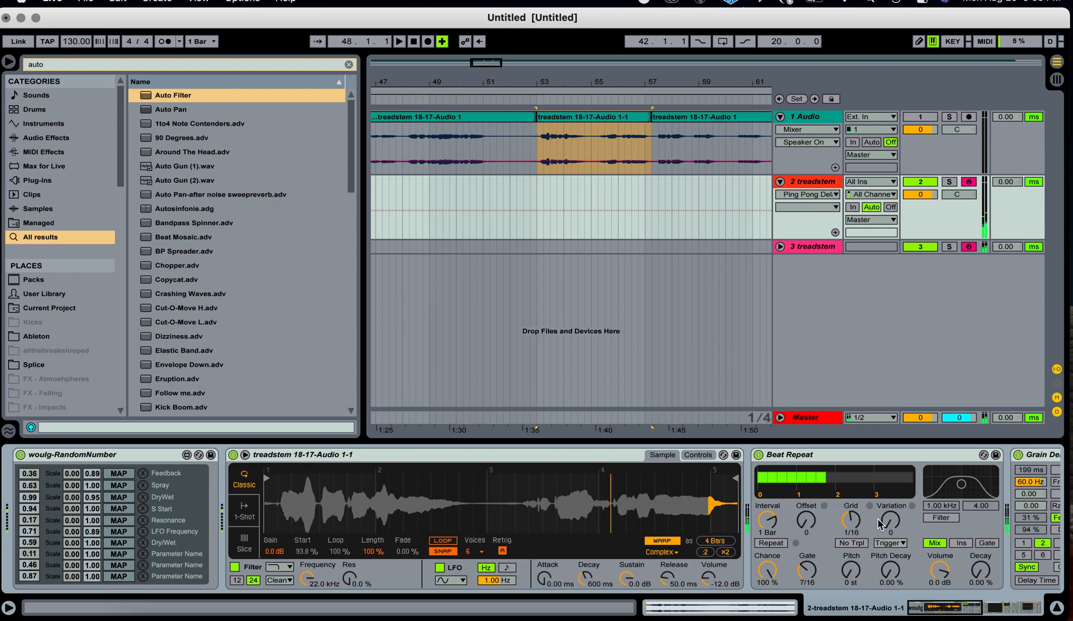
{"action": "key", "text": "z"}
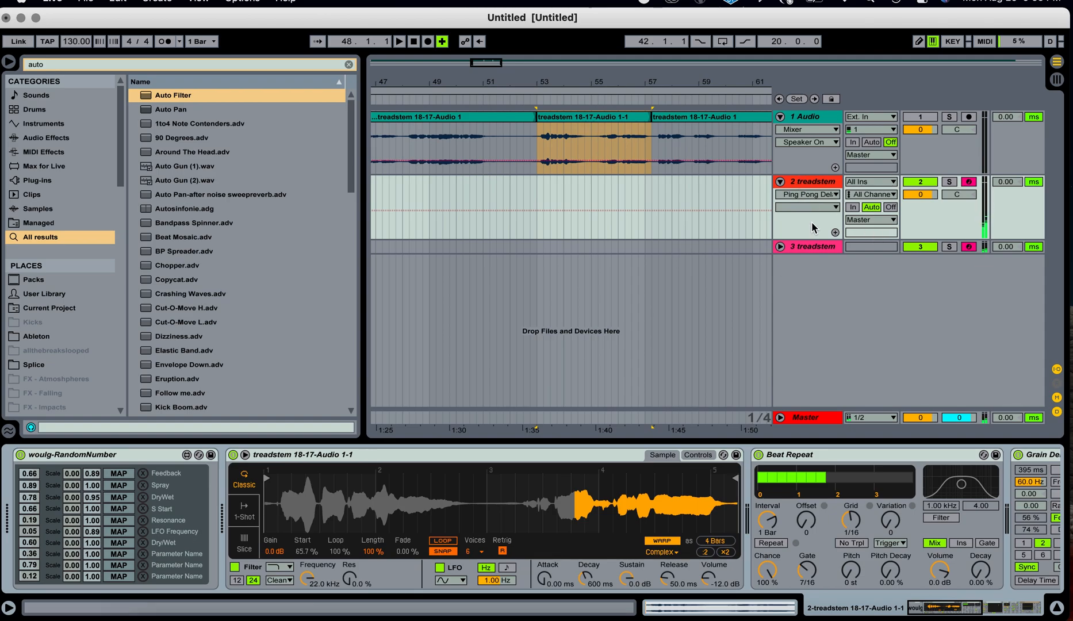
Insert a new audio track below the treadstem track.
{"action": "left_click", "coordinate": [808, 182]}
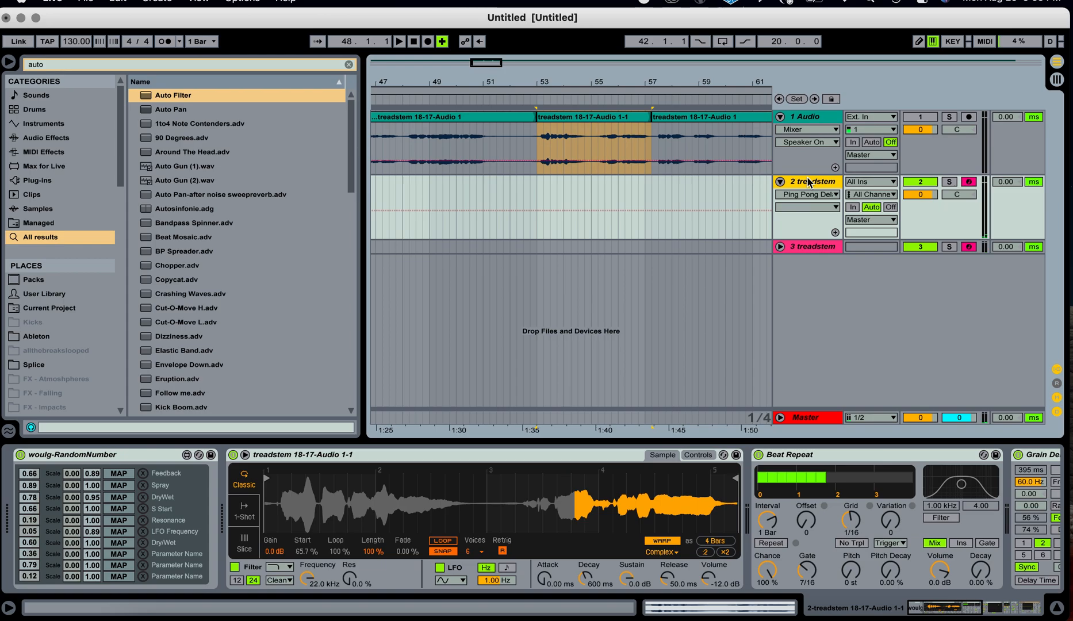
{"action": "key", "text": "super+t"}
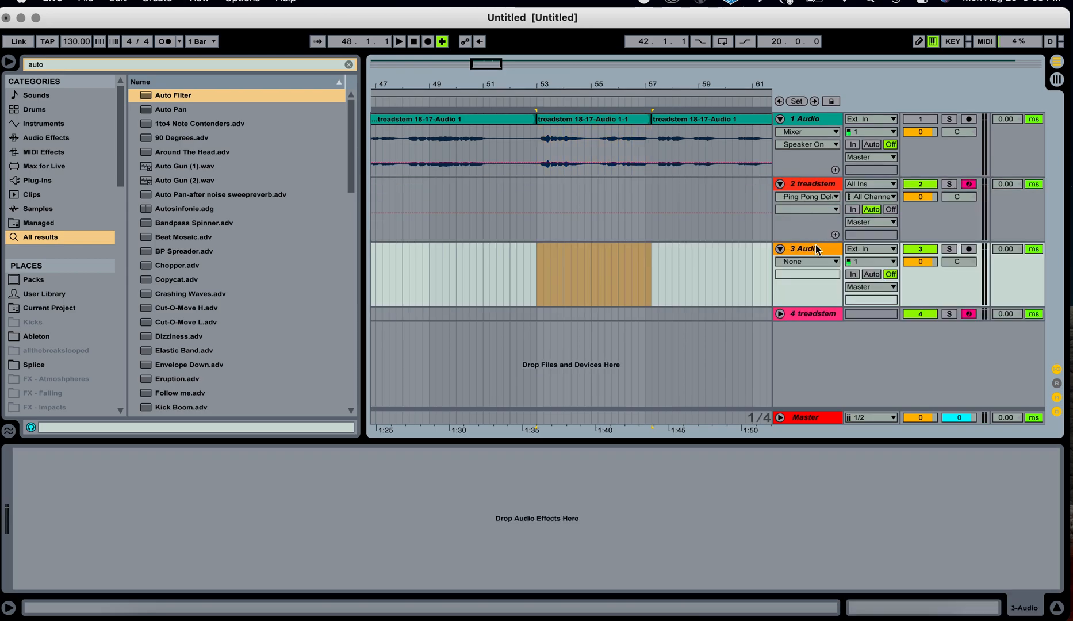
{"action": "left_click", "coordinate": [880, 223]}
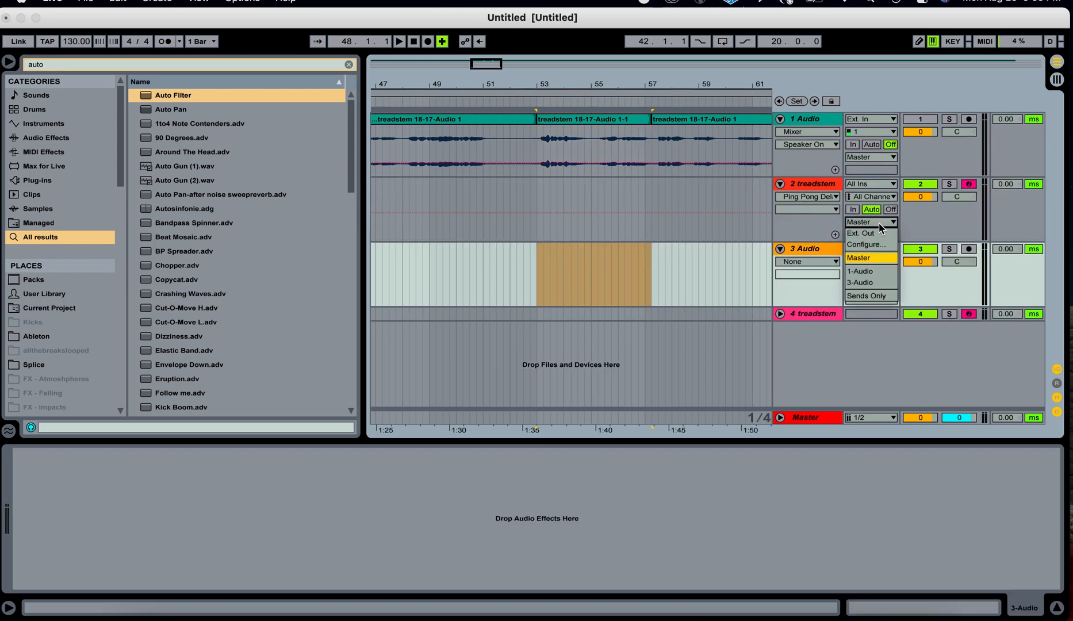
{"action": "left_click", "coordinate": [879, 226]}
Set the new audio track's input to Resampling and route the treadstem track's output to 3-Audio.
{"action": "left_click", "coordinate": [875, 248]}
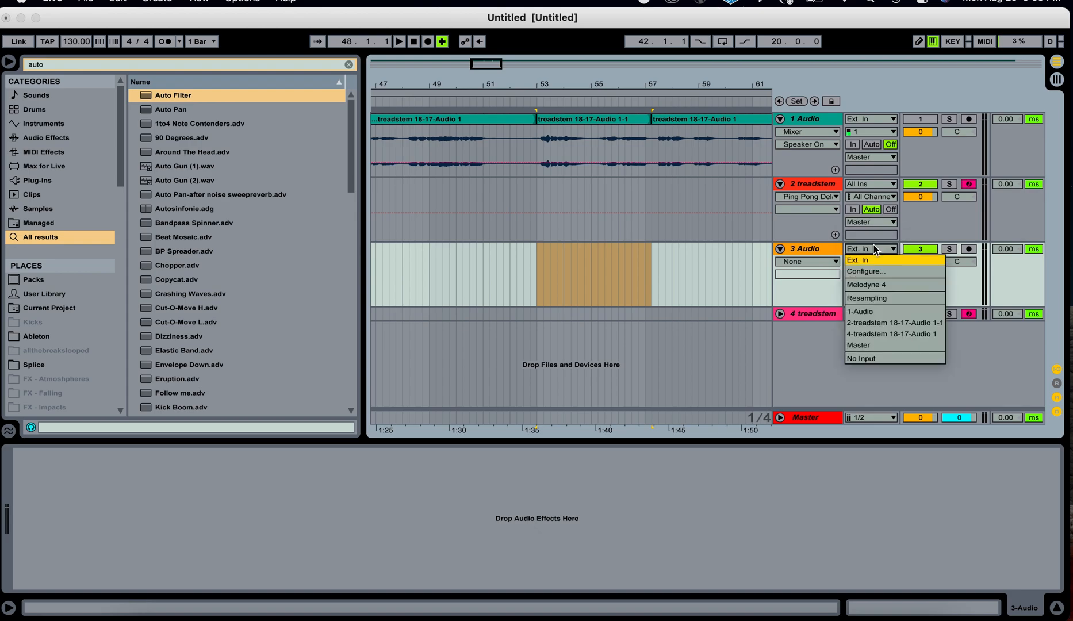
{"action": "left_click", "coordinate": [875, 298]}
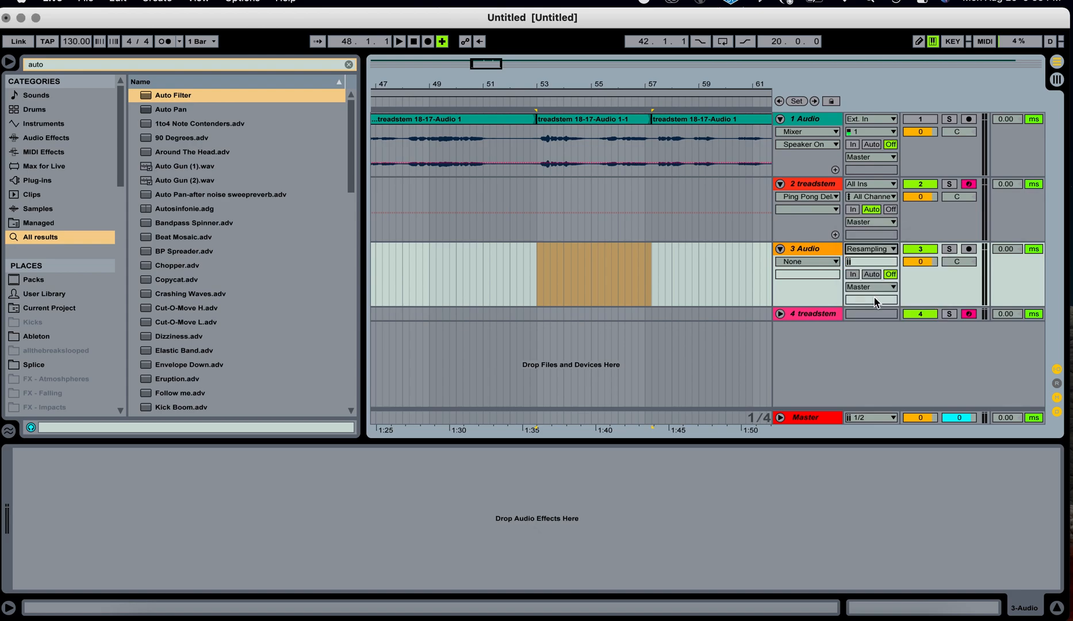
{"action": "left_click", "coordinate": [872, 224]}
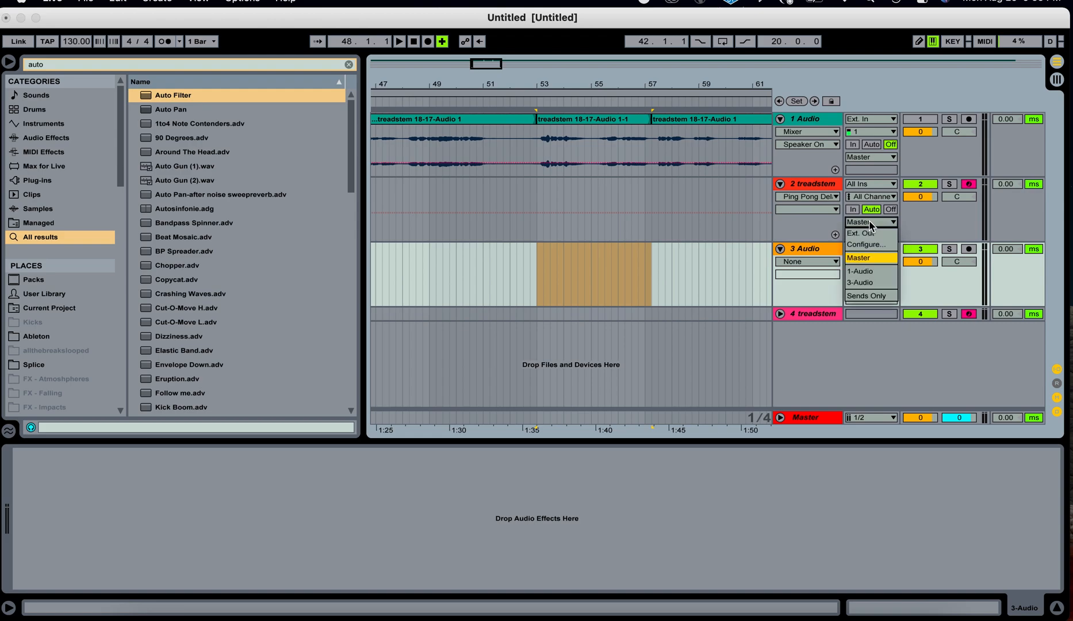
{"action": "left_click", "coordinate": [860, 282]}
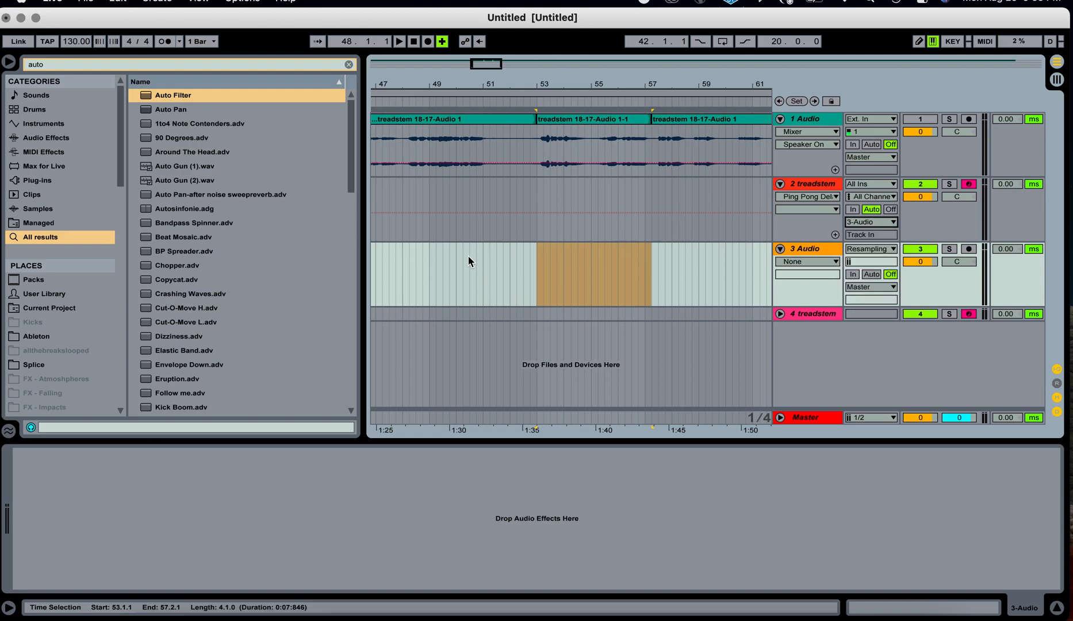
Clear the time selection and arm the 3-Audio resampling track for recording.
{"action": "left_click", "coordinate": [413, 274]}
{"action": "left_click", "coordinate": [969, 249]}
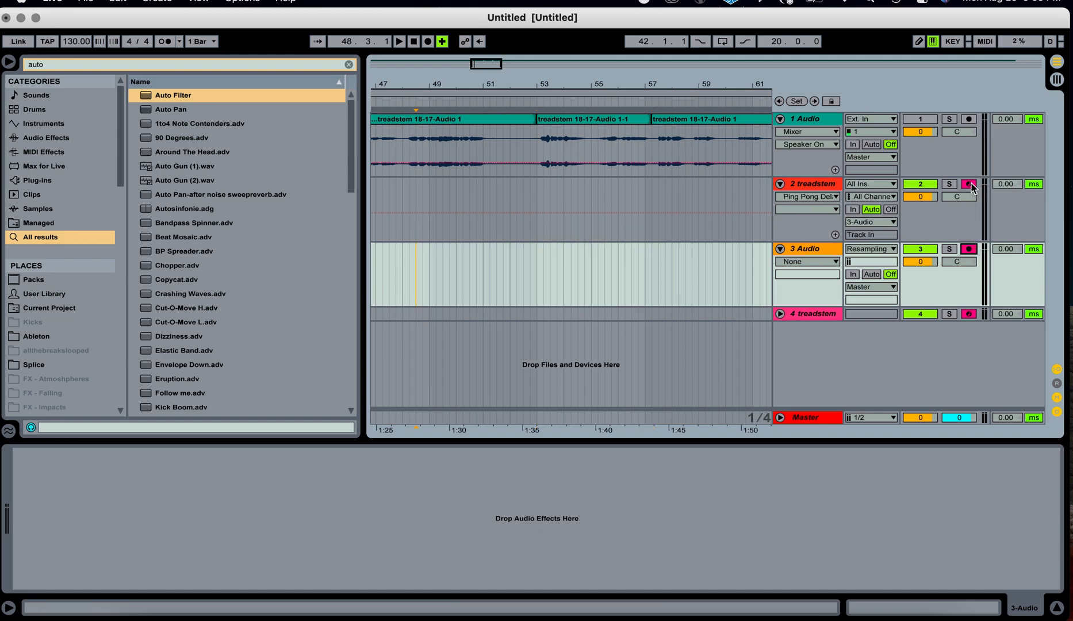
{"action": "left_click", "coordinate": [969, 313]}
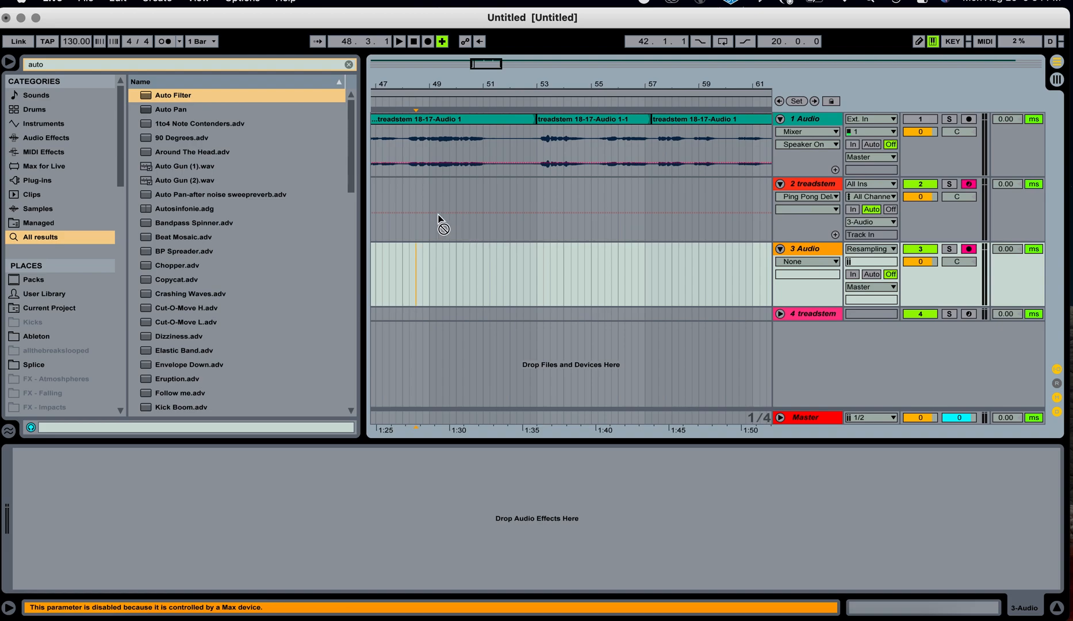
Record a take while playing notes on the computer keyboard into the treadstem Simpler, resampling onto 3-Audio, then stop.
{"action": "left_click", "coordinate": [428, 42]}
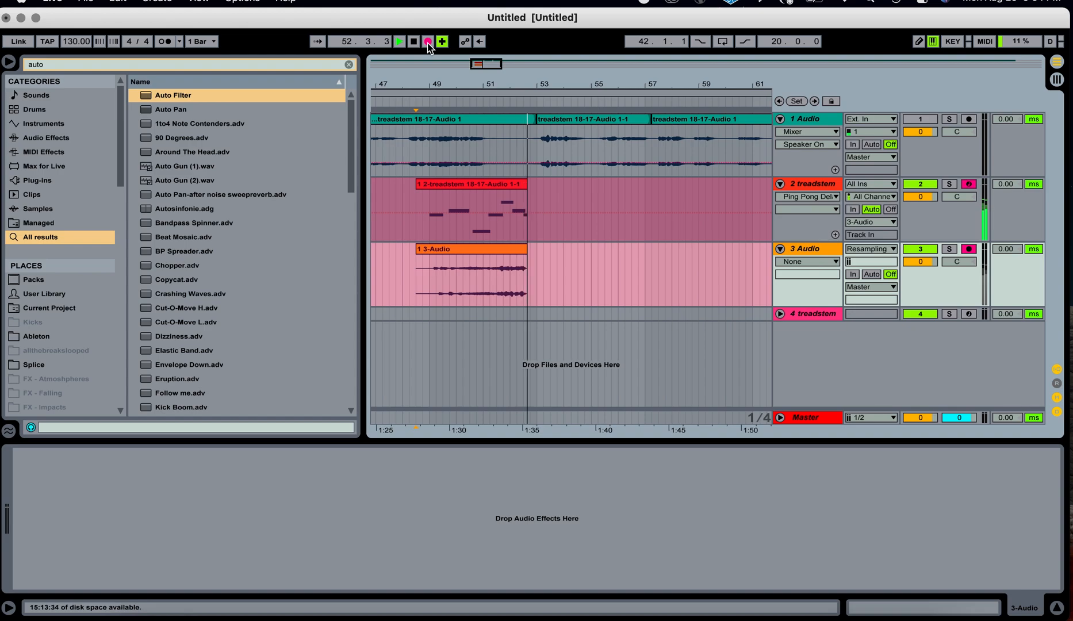
{"action": "key", "text": "x"}
{"action": "key", "text": "g"}
{"action": "key", "text": "d"}
{"action": "key", "text": "s"}
{"action": "key", "text": "g"}
{"action": "key", "text": "f"}
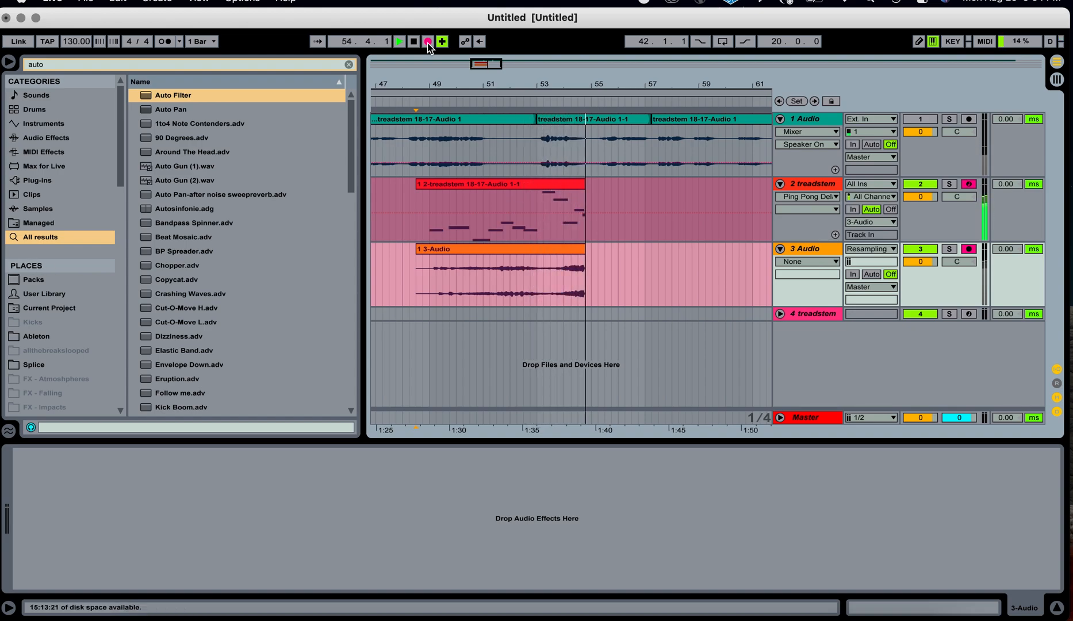
{"action": "key", "text": "f"}
{"action": "key", "text": "h"}
{"action": "key", "text": "s"}
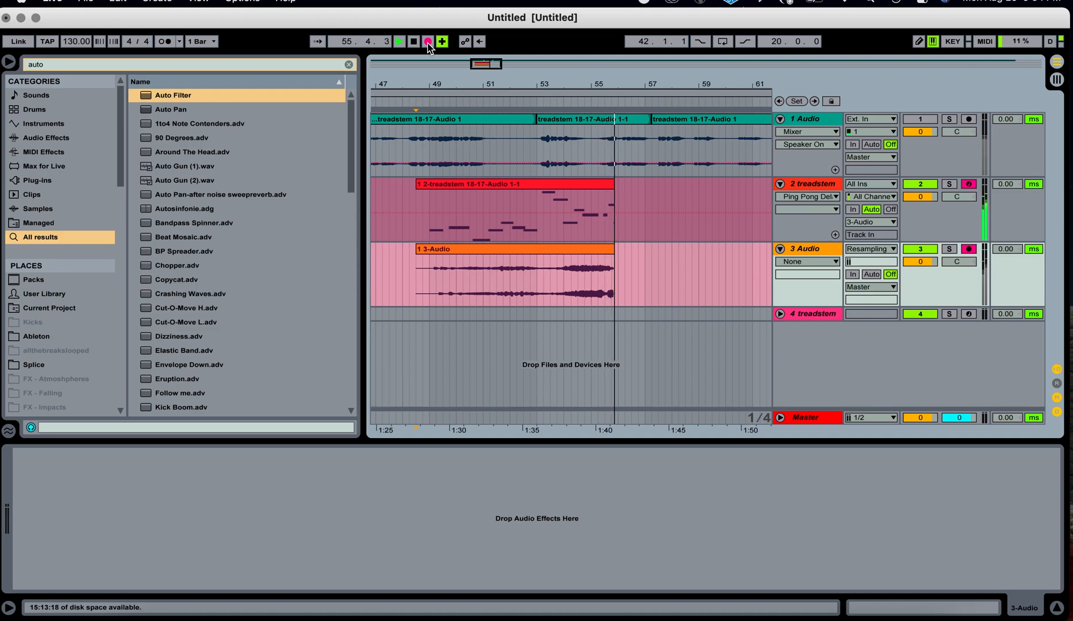
{"action": "key", "text": "g"}
{"action": "key", "text": "k"}
{"action": "key", "text": "j"}
{"action": "key", "text": "h"}
{"action": "key", "text": "space"}
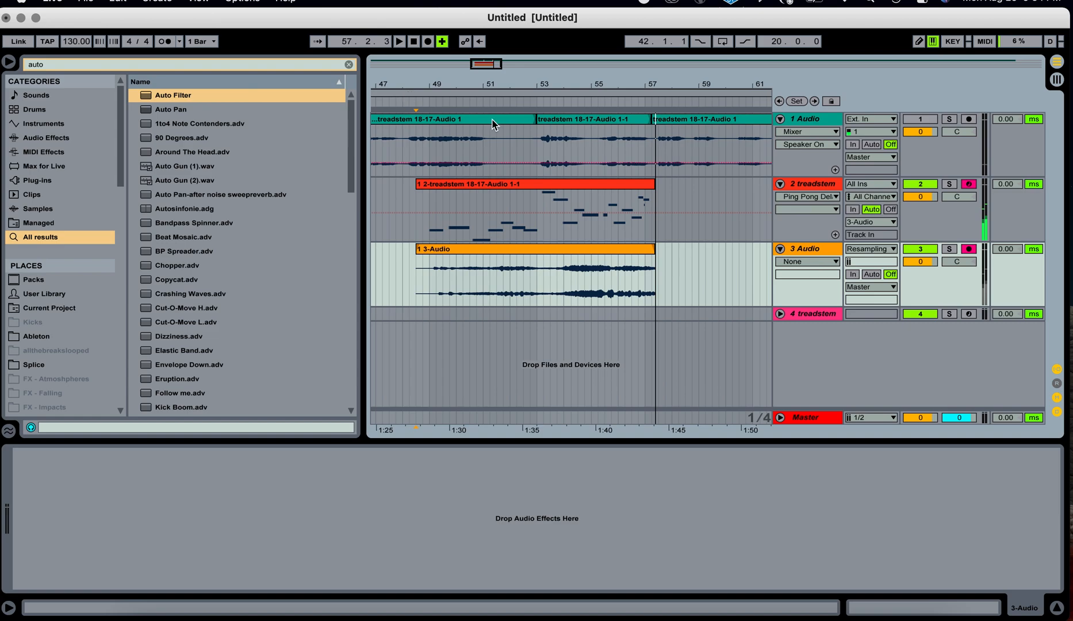
Solo the 3-Audio track and play back the resampled recording from bar 49.
{"action": "left_click", "coordinate": [949, 248]}
{"action": "left_click", "coordinate": [429, 272]}
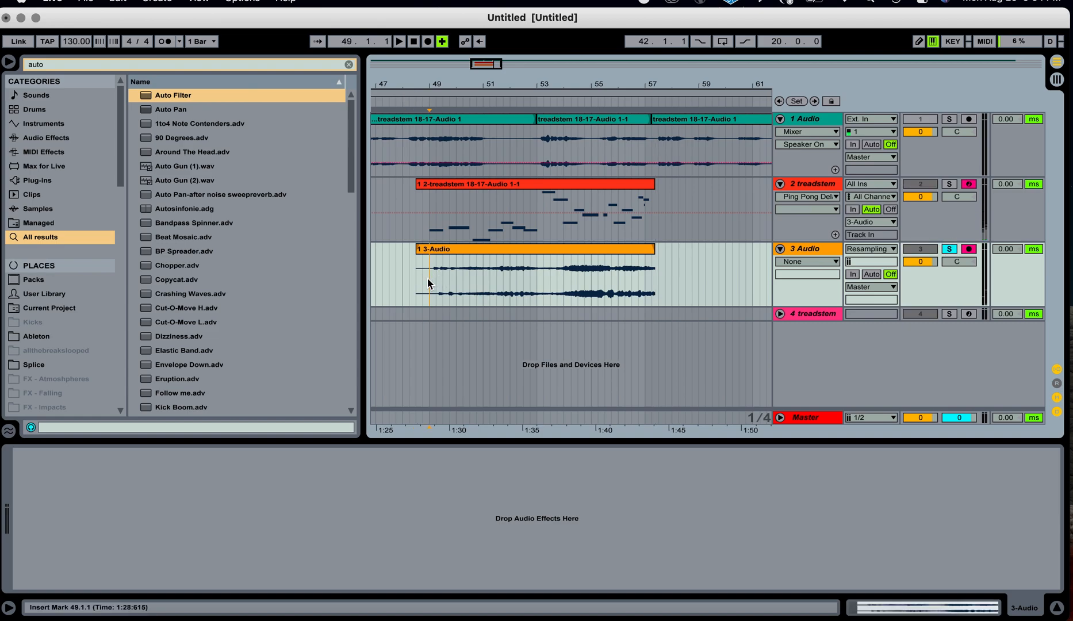
{"action": "key", "text": "space"}
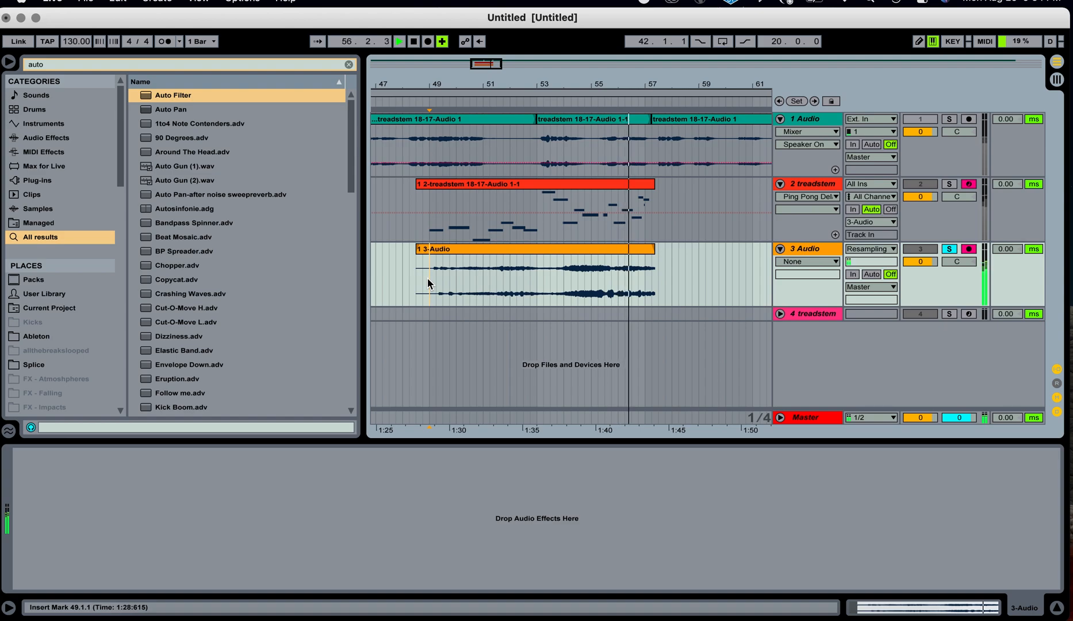
{"action": "key", "text": "space"}
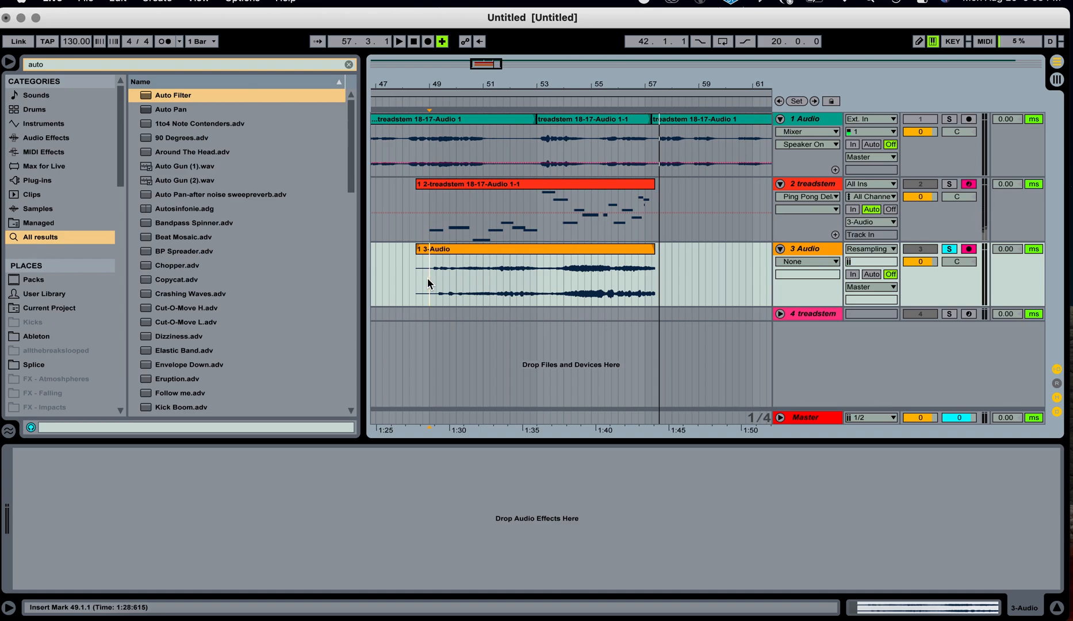
Open the treadstem track's devices and unmap the Feedback, Spray, S Start and Resonance random-number slots.
{"action": "left_click", "coordinate": [826, 192]}
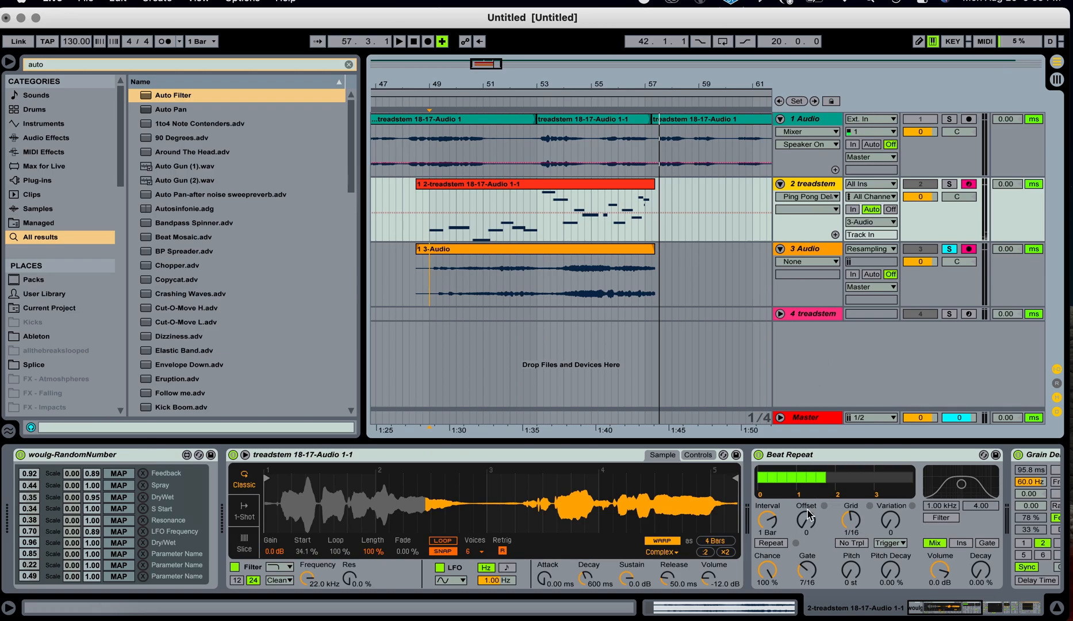
{"action": "scroll", "coordinate": [810, 513], "scroll_direction": "right", "scroll_amount": 5}
{"action": "scroll", "coordinate": [810, 513], "scroll_direction": "right", "scroll_amount": 5}
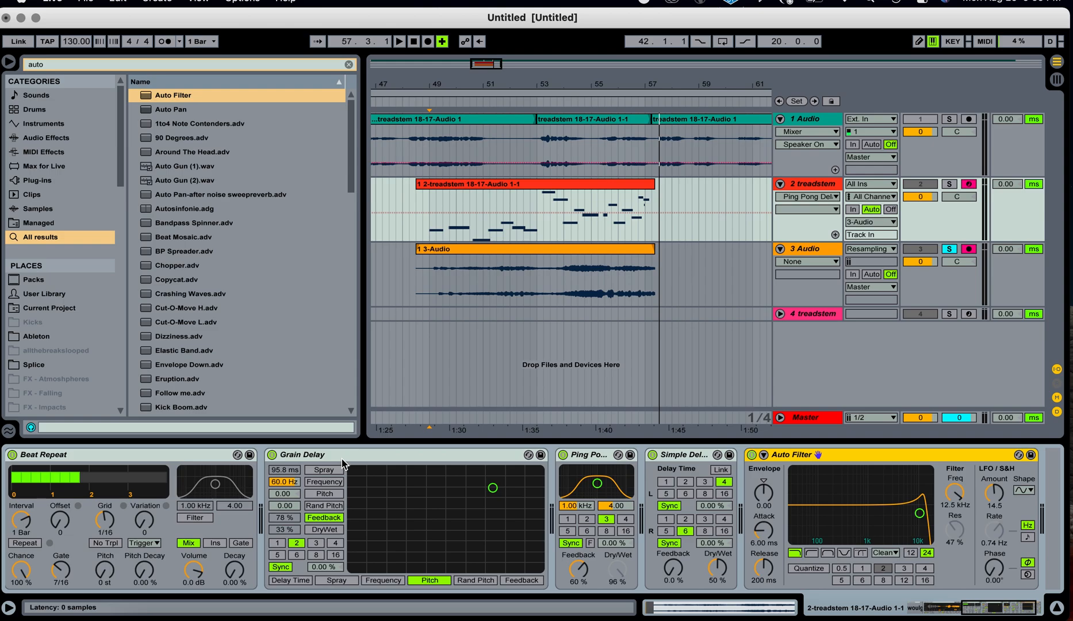
{"action": "scroll", "coordinate": [341, 458], "scroll_direction": "right", "scroll_amount": 2}
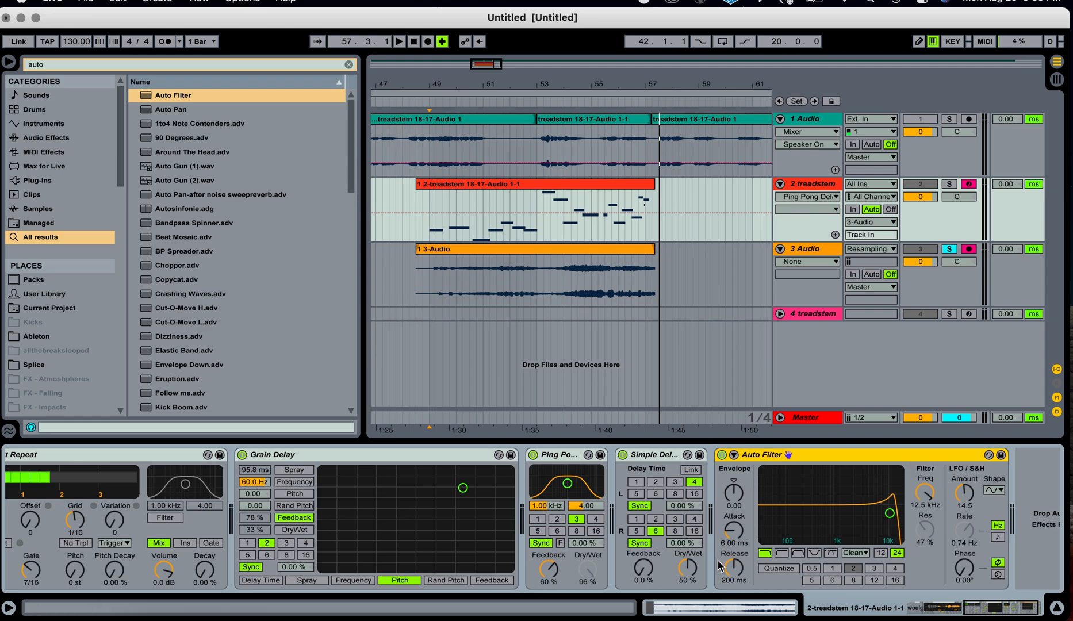
{"action": "scroll", "coordinate": [718, 565], "scroll_direction": "left", "scroll_amount": 10}
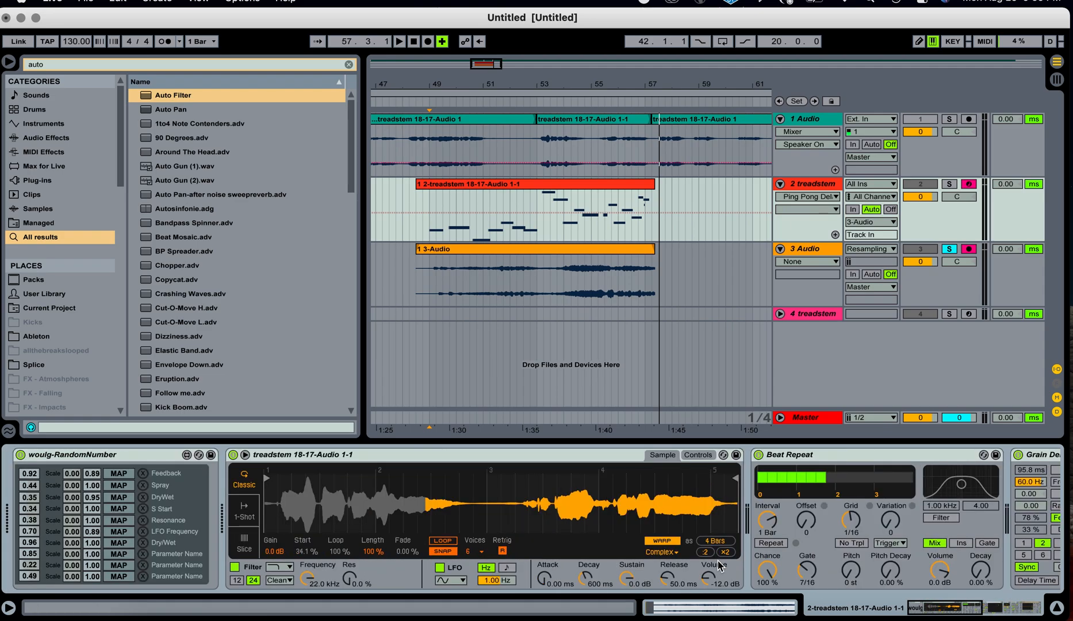
{"action": "left_click", "coordinate": [143, 509]}
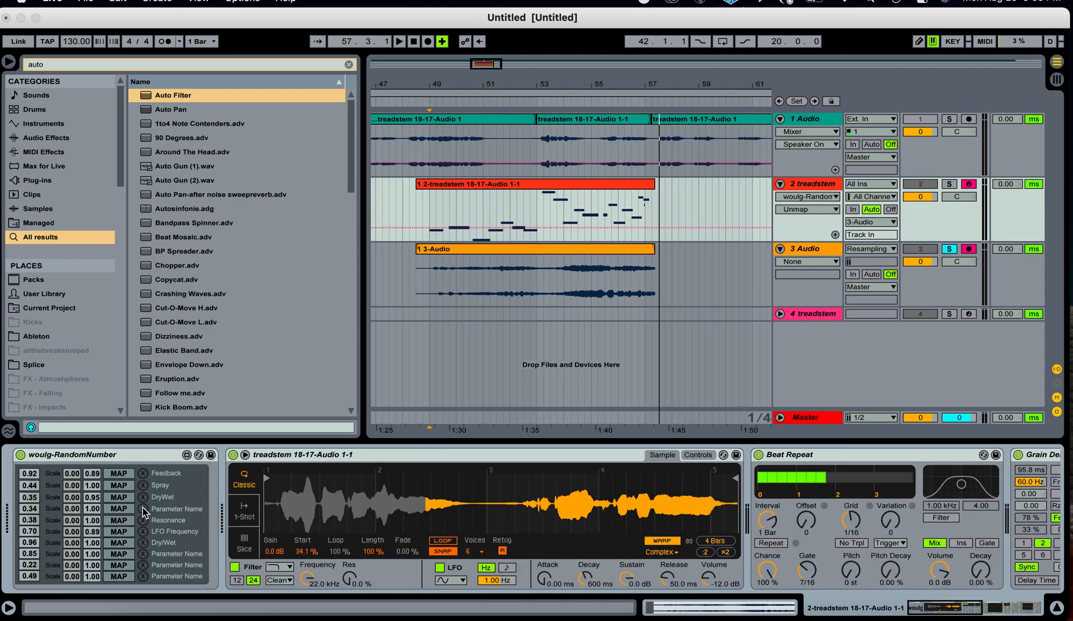
{"action": "left_click", "coordinate": [142, 520]}
{"action": "left_click", "coordinate": [143, 485]}
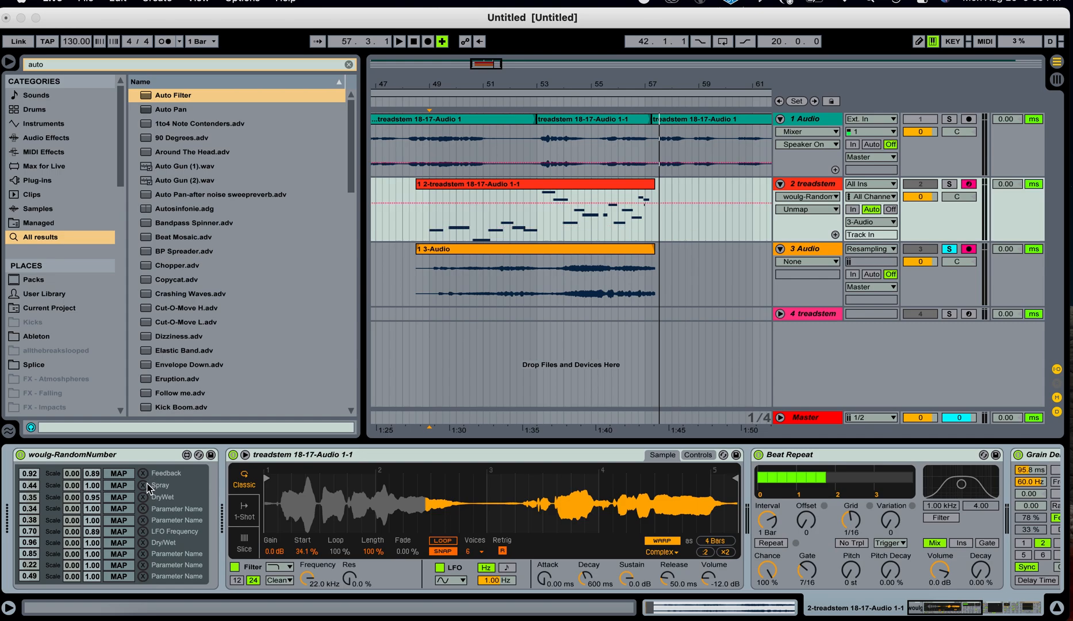
{"action": "left_click", "coordinate": [143, 474]}
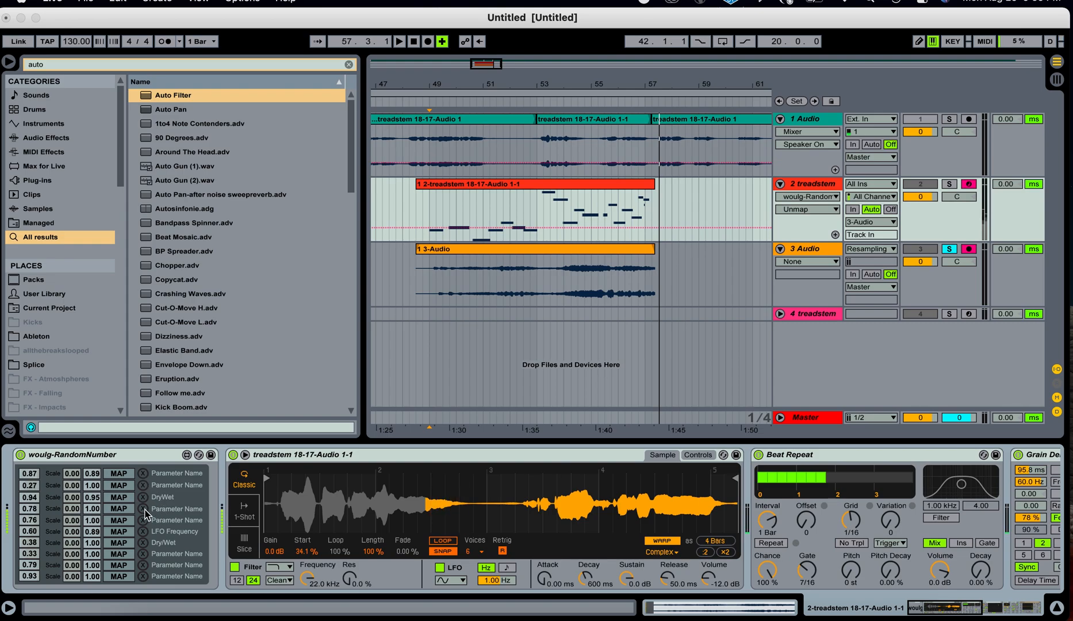
Set the Simpler sample Start to 1.56 %.
{"action": "left_click_drag", "start_coordinate": [307, 548], "coordinate": [308, 584]}
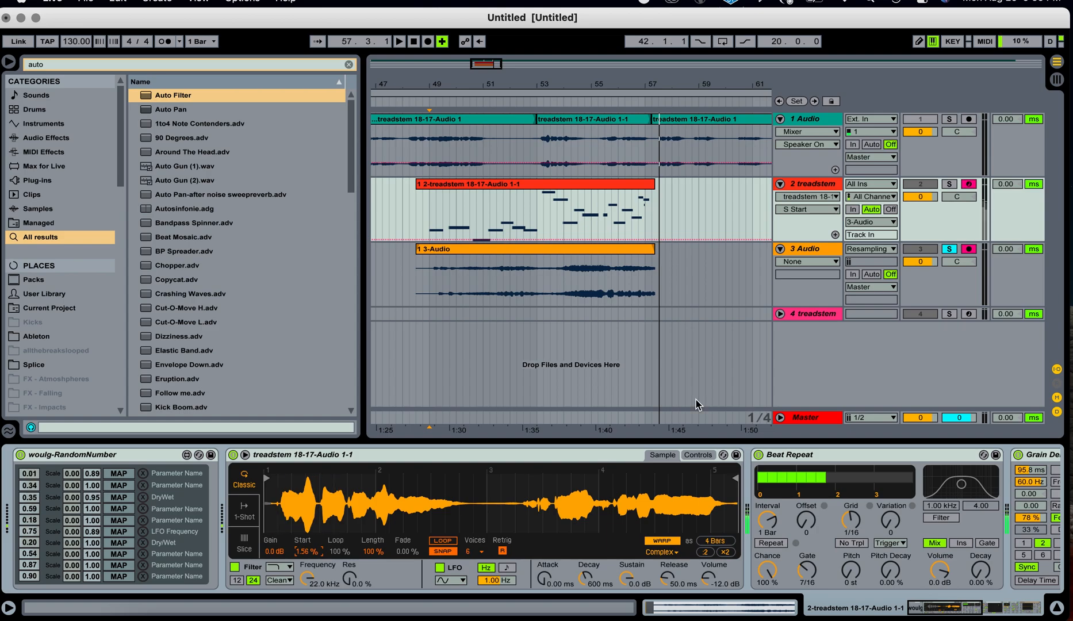
Route the treadstem track's output back to Master and solo the treadstem track.
{"action": "left_click", "coordinate": [879, 224]}
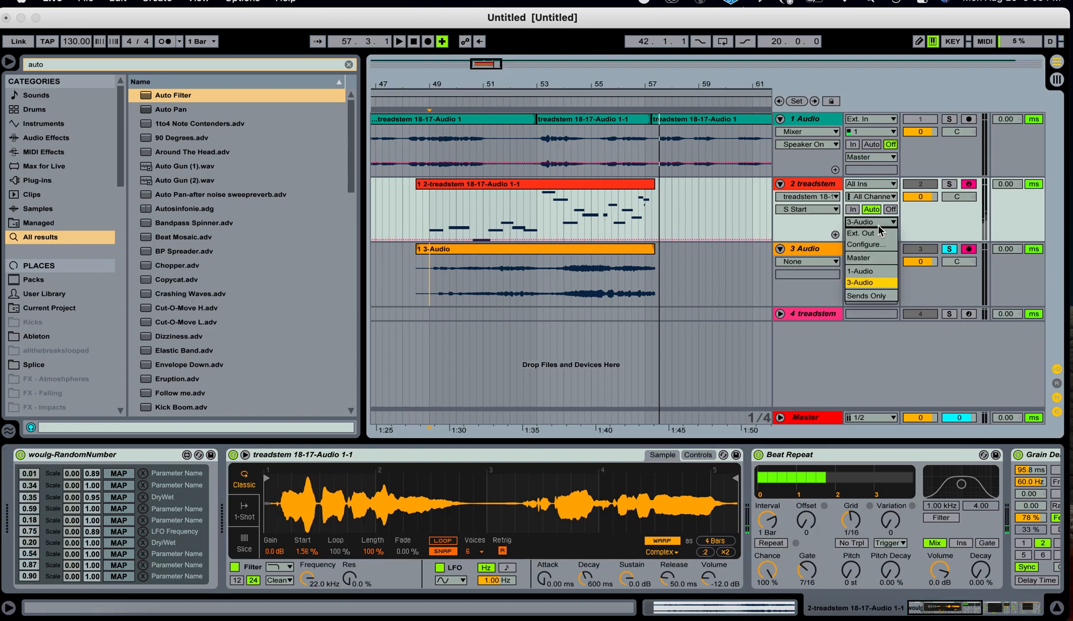
{"action": "left_click", "coordinate": [873, 259]}
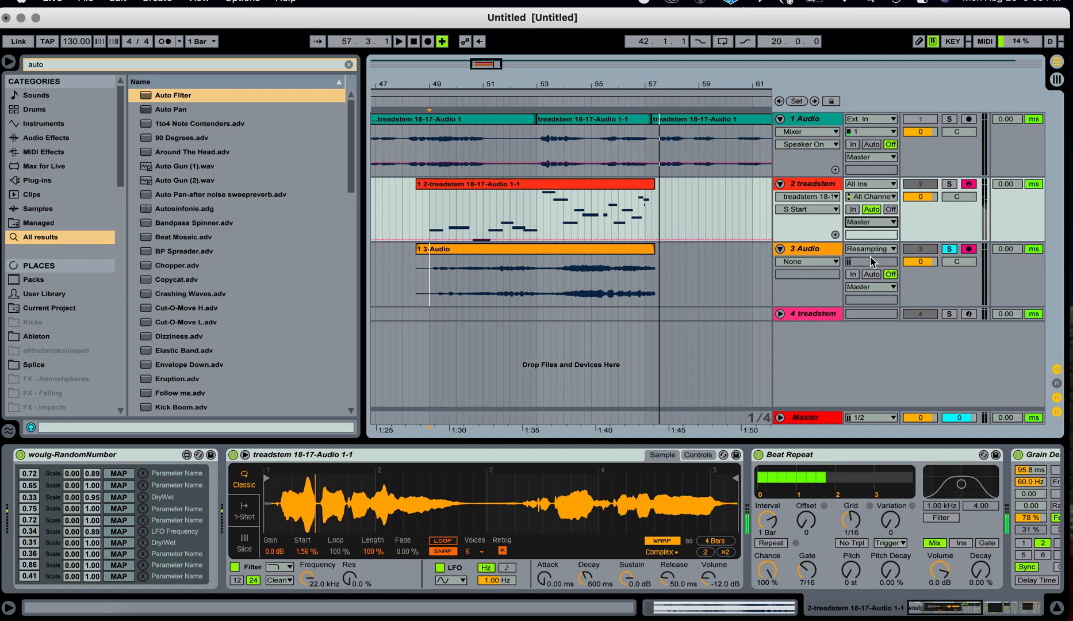
{"action": "left_click", "coordinate": [955, 184]}
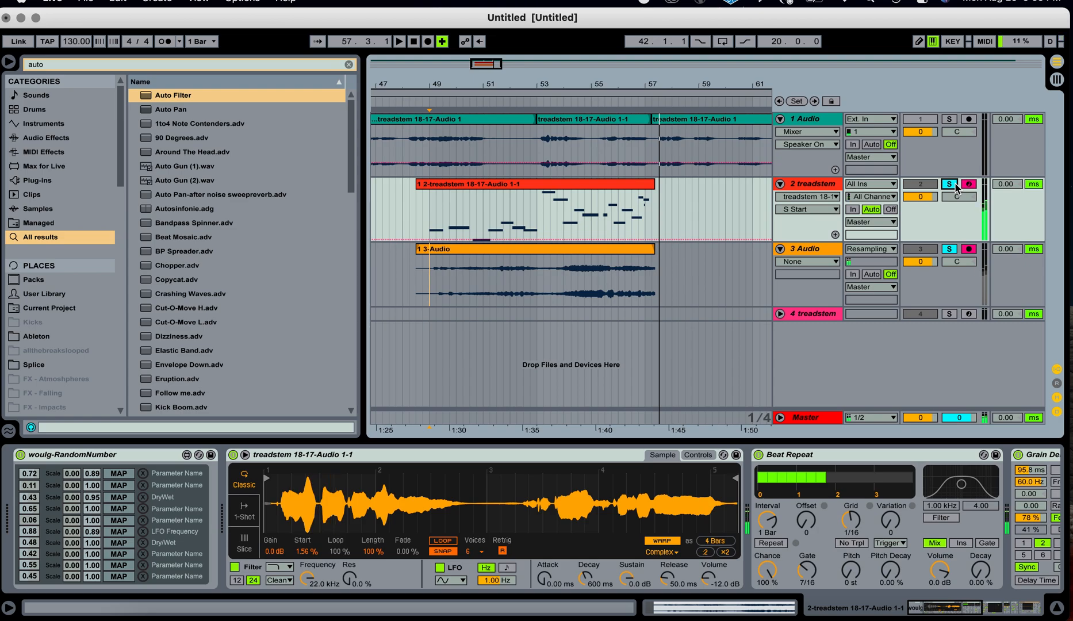
{"action": "key", "text": "z"}
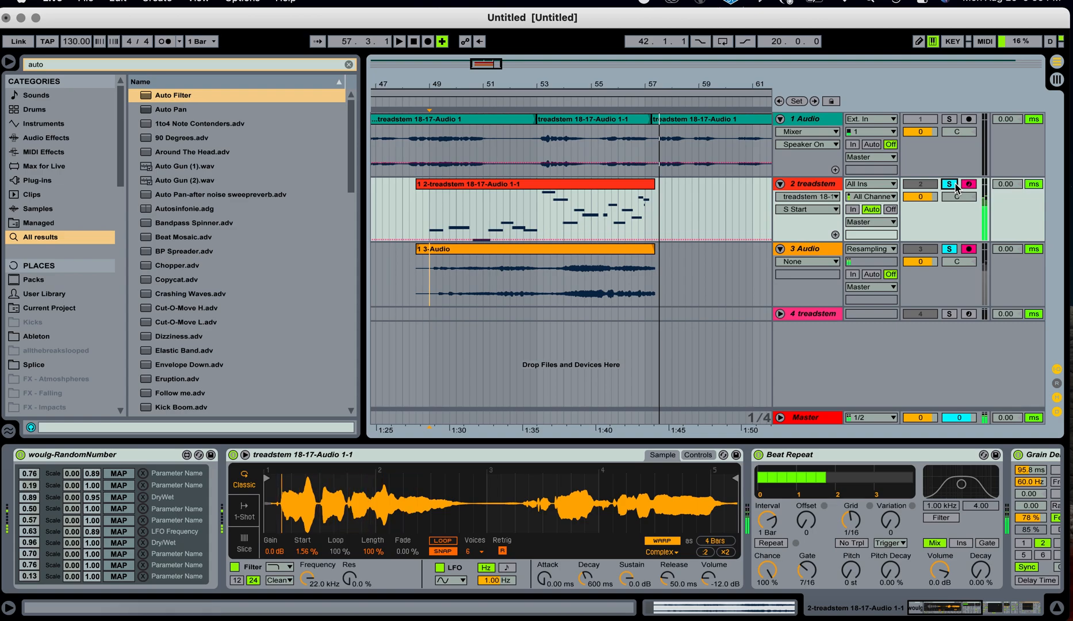
Set Beat Repeat's Grid to 1/8 and Interval to 1/2, and switch the Beat Repeat device off.
{"action": "mouse_move", "coordinate": [851, 513]}
{"action": "left_mouse_down"}
{"action": "mouse_move", "coordinate": [850, 545]}
{"action": "mouse_move", "coordinate": [851, 514]}
{"action": "left_mouse_up"}
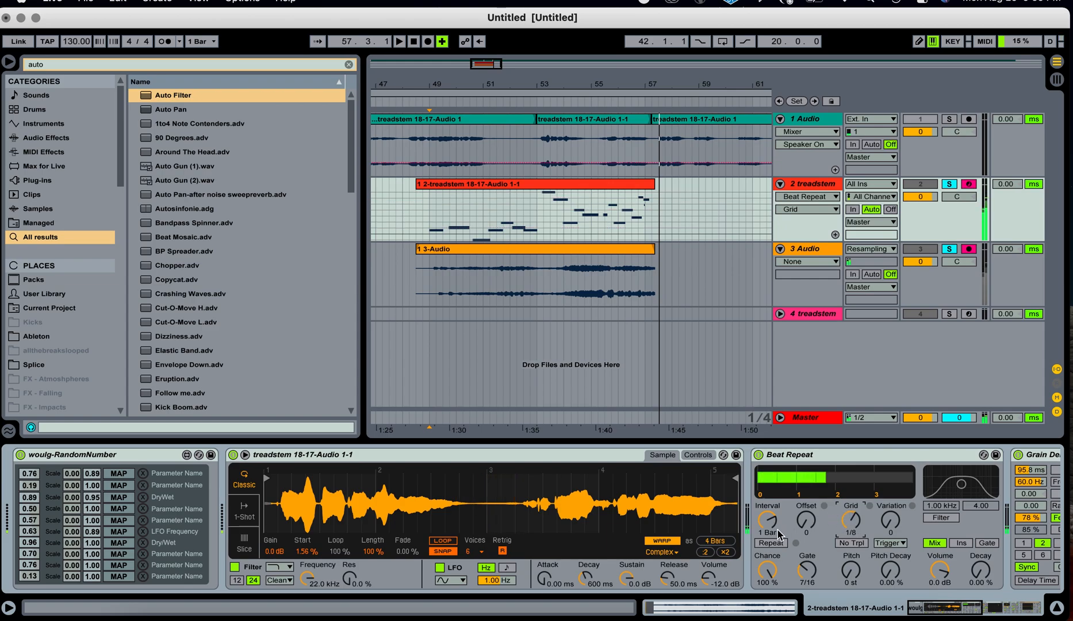
{"action": "mouse_move", "coordinate": [773, 516]}
{"action": "left_mouse_down"}
{"action": "mouse_move", "coordinate": [773, 539]}
{"action": "mouse_move", "coordinate": [774, 520]}
{"action": "left_mouse_up"}
{"action": "left_click", "coordinate": [758, 455]}
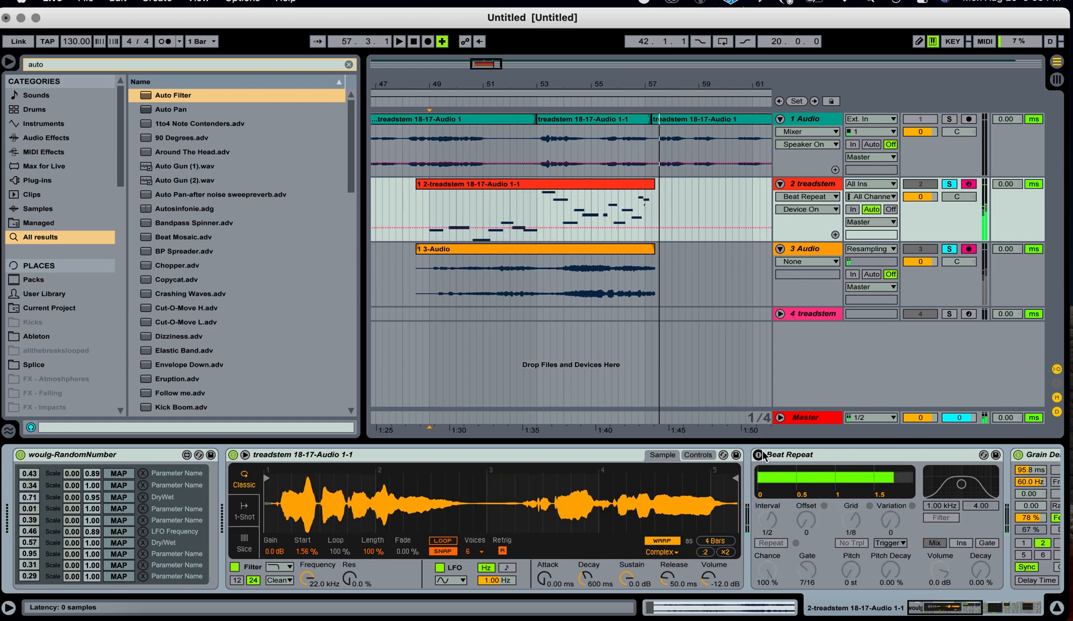